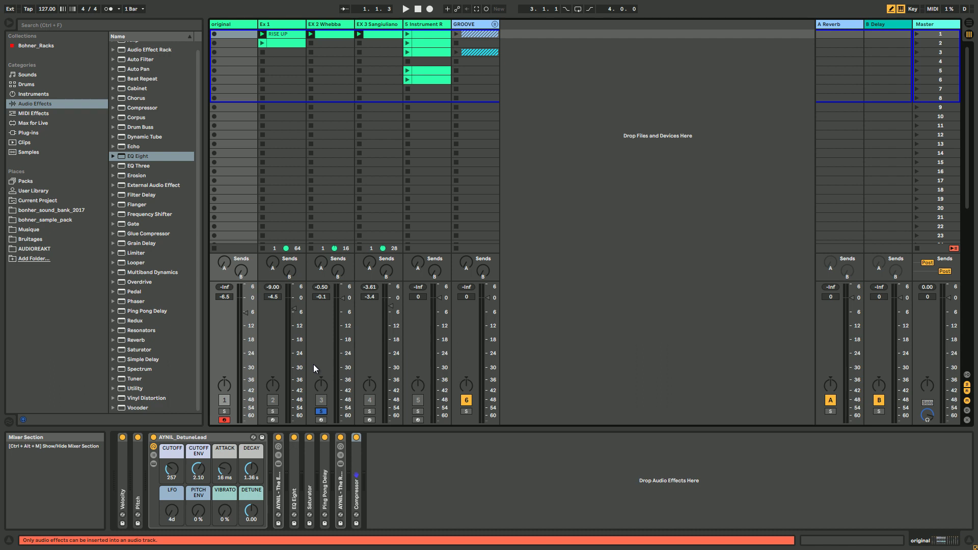
Step: Play the example tracks and compare their sounds by soloing EX 3 and Ex 1 in turn
{"action": "left_click", "coordinate": [324, 23]}
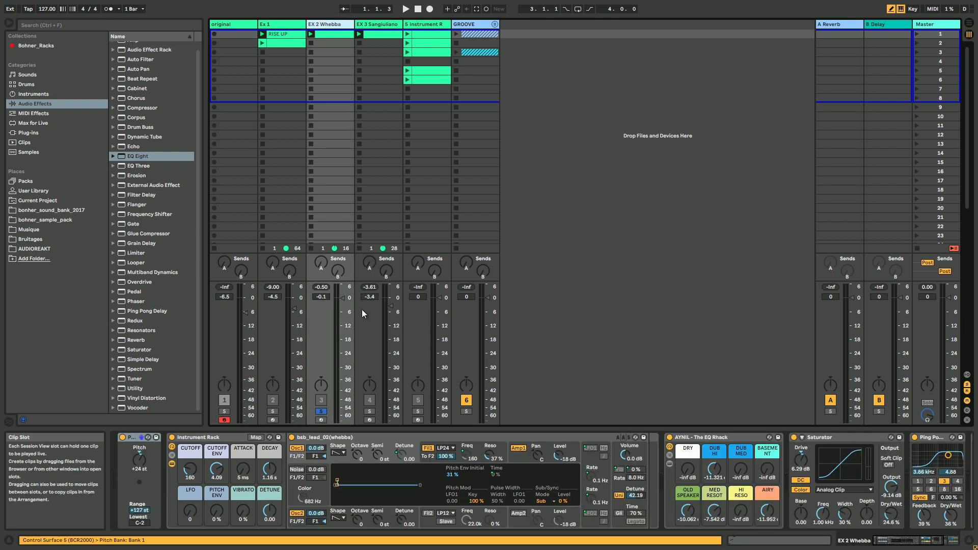
{"action": "key", "text": "space"}
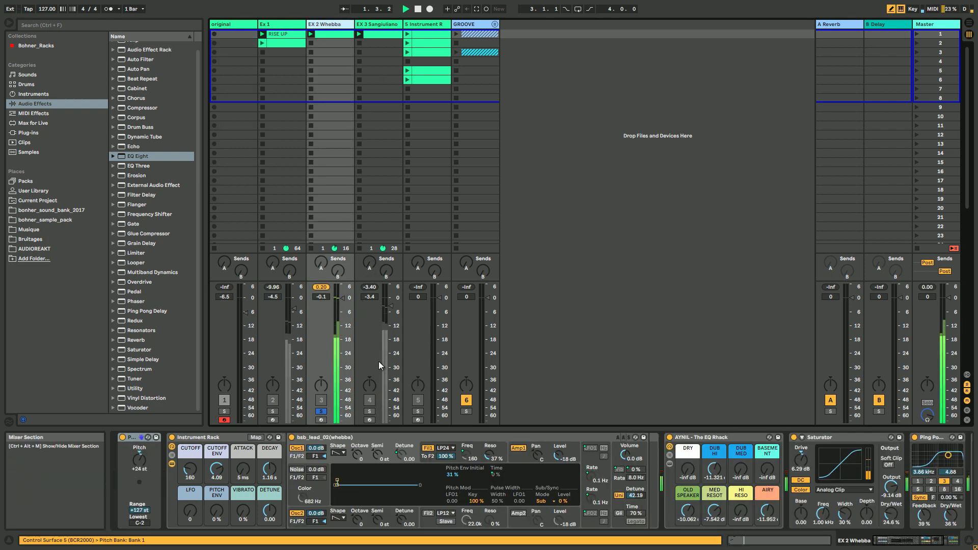
{"action": "left_click", "coordinate": [370, 411]}
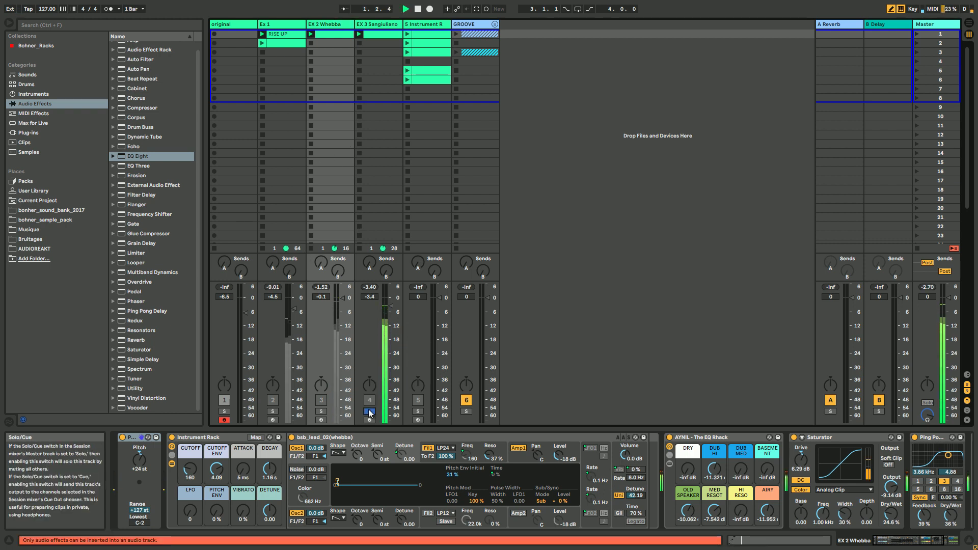
{"action": "left_click", "coordinate": [274, 411]}
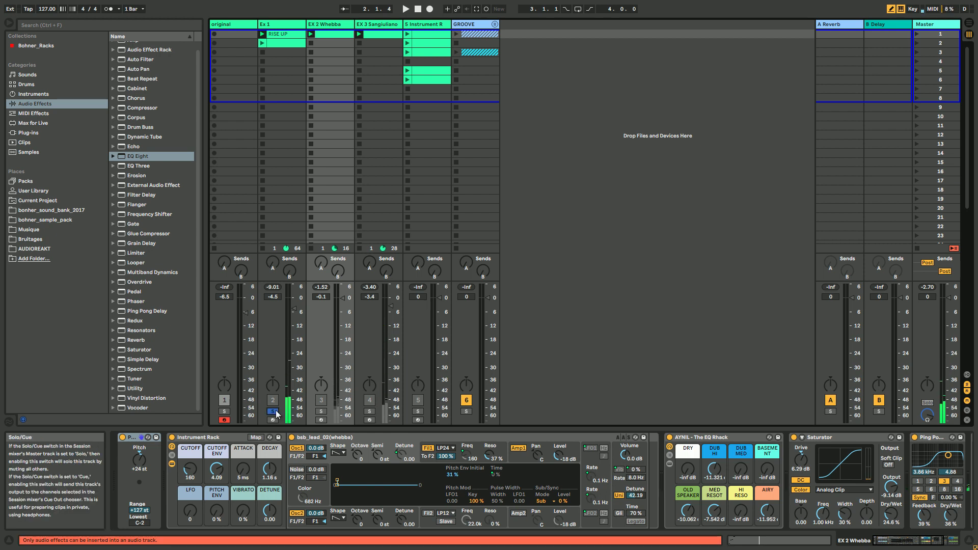
Step: Open the RISE UP clip on Ex 1 and view its MIDI Ctrl Pitch Bend envelope
{"action": "left_click", "coordinate": [279, 34]}
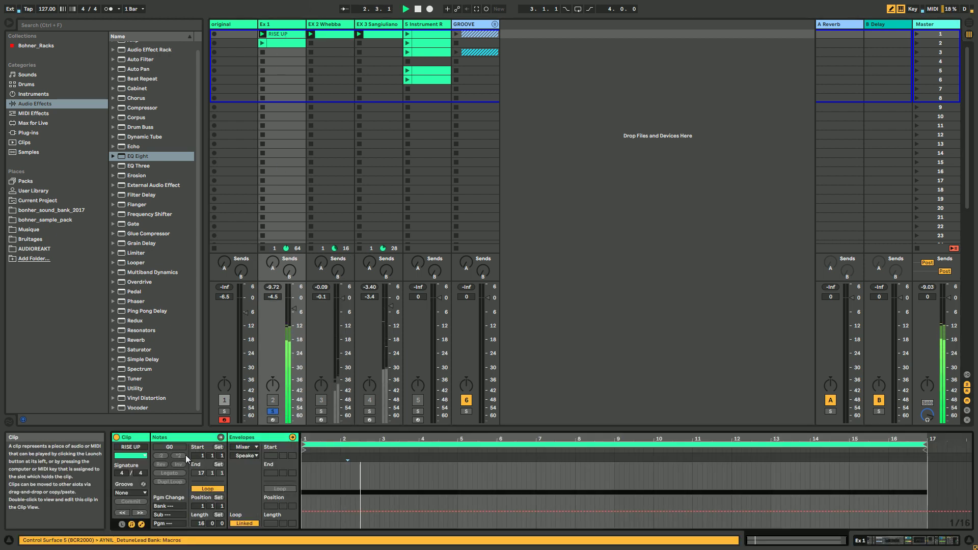
{"action": "left_click", "coordinate": [248, 447]}
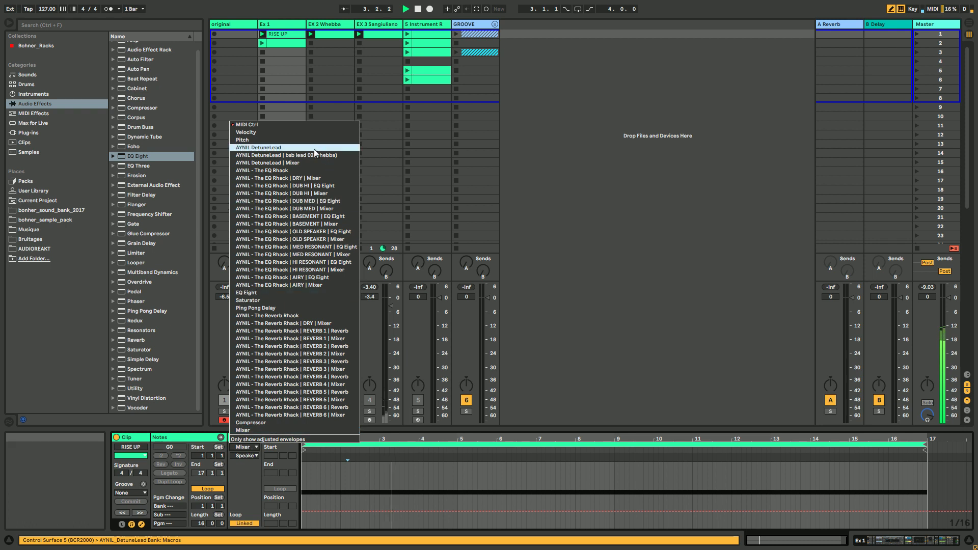
{"action": "left_click", "coordinate": [278, 123]}
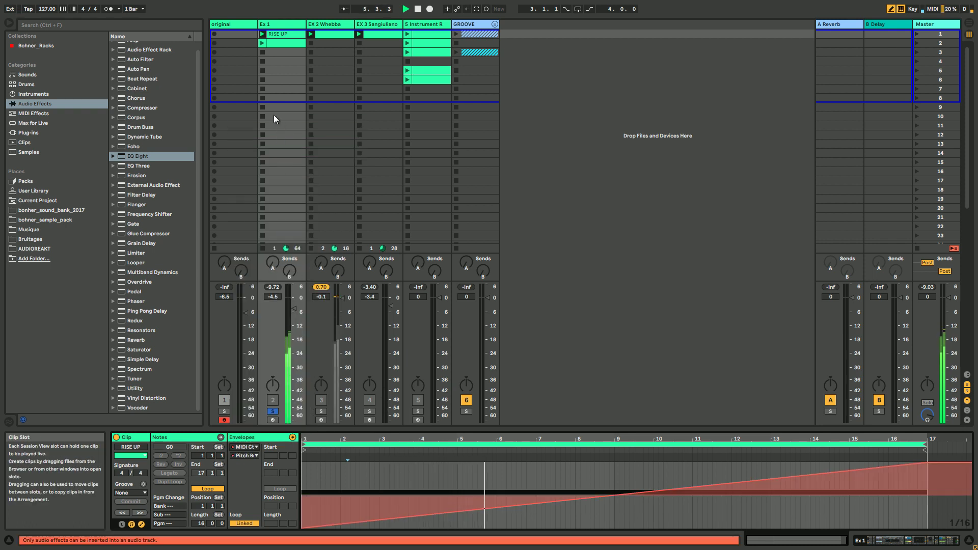
Step: Solo the original track and set the AYNIL_DetuneLead CUTOFF macro to 507
{"action": "left_click", "coordinate": [234, 23]}
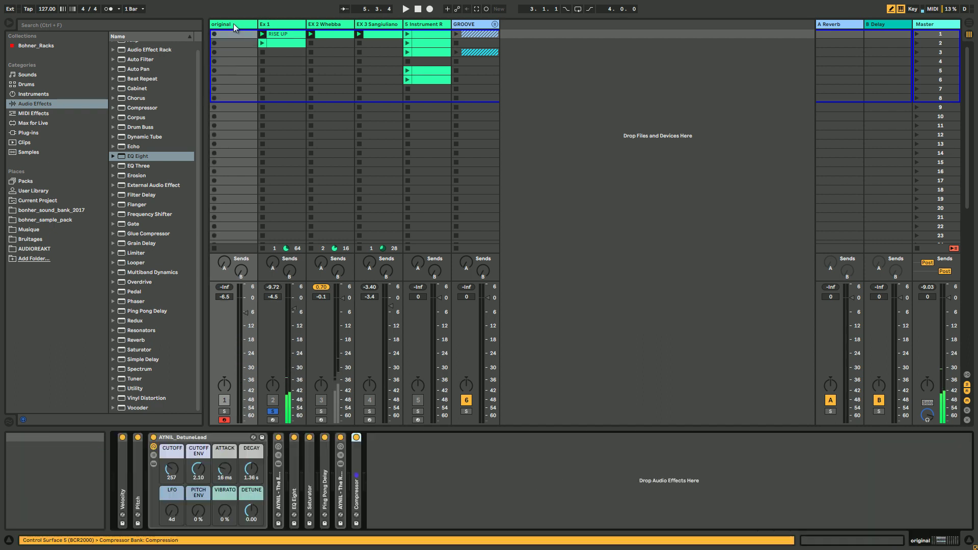
{"action": "left_click", "coordinate": [224, 411]}
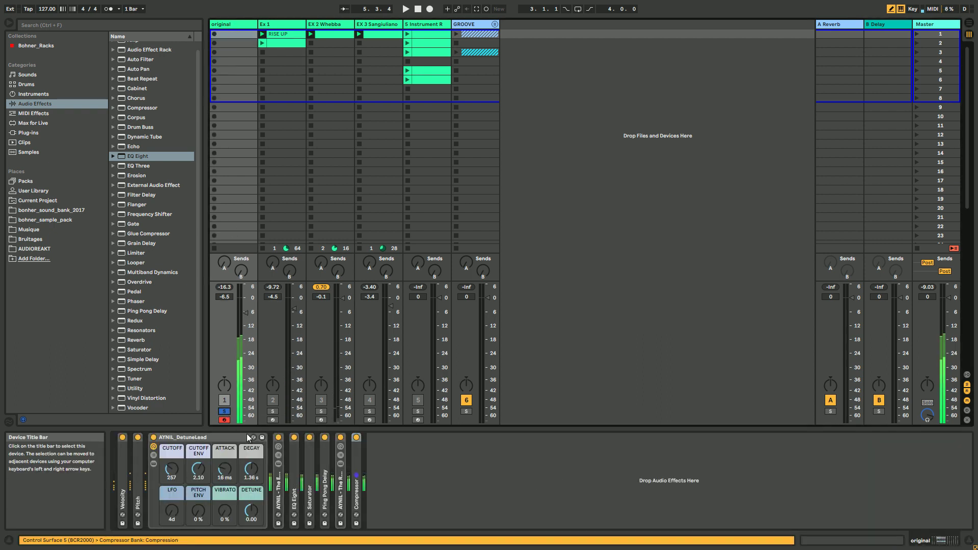
{"action": "left_click_drag", "start_coordinate": [173, 468], "coordinate": [172, 478]}
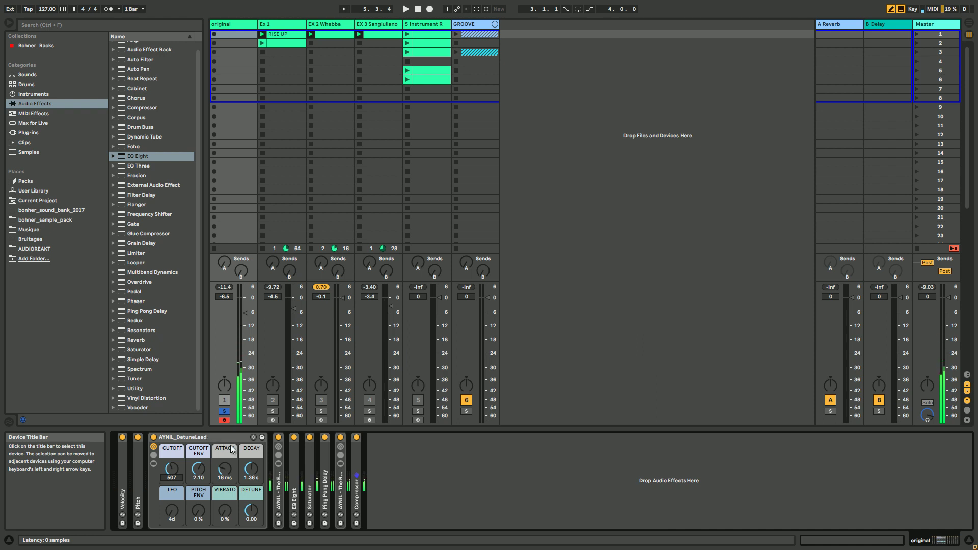
Step: Examine the original track's audio effects one by one: EQ Rhack, EQ Eight, Saturator, Ping Pong Delay, Reverb Rhack and Compressor
{"action": "double_click", "coordinate": [278, 489]}
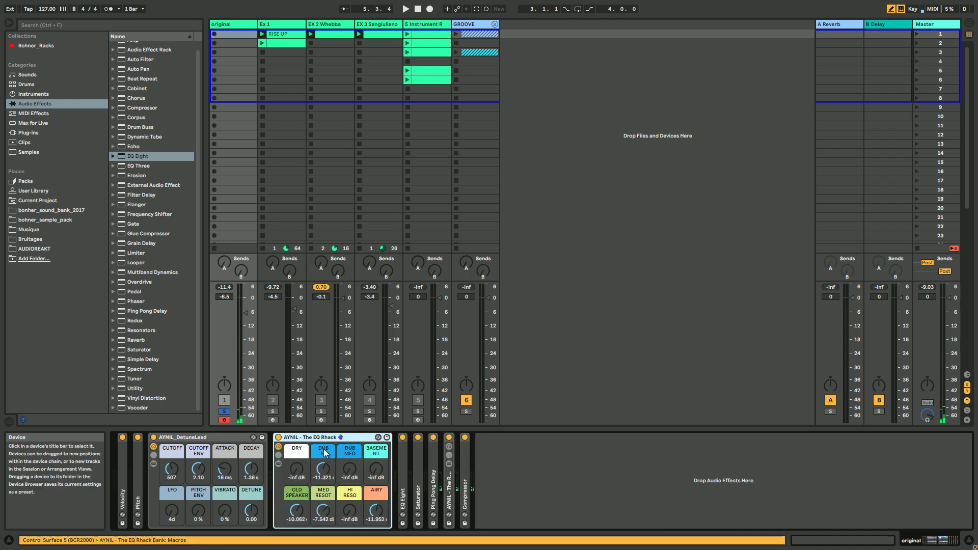
{"action": "double_click", "coordinate": [403, 475]}
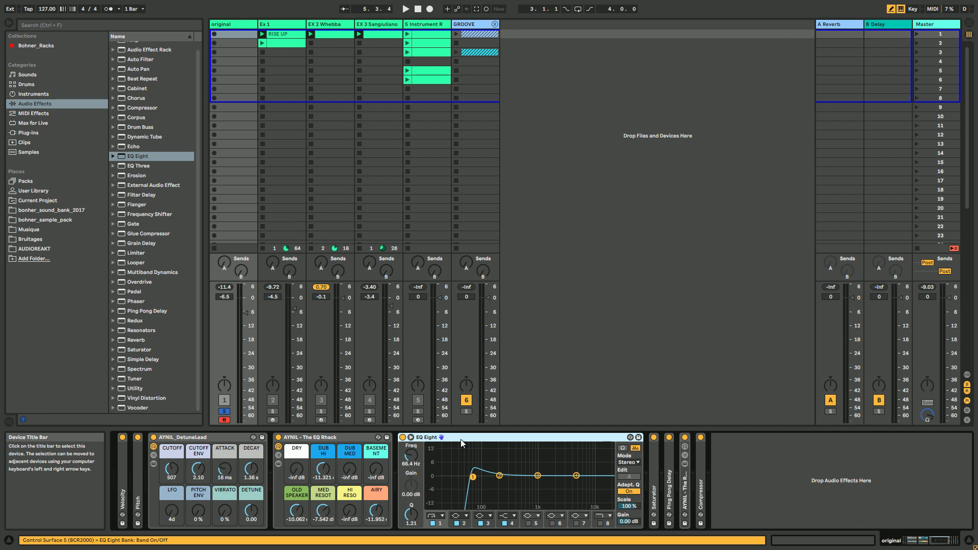
{"action": "key", "text": "ctrl+v"}
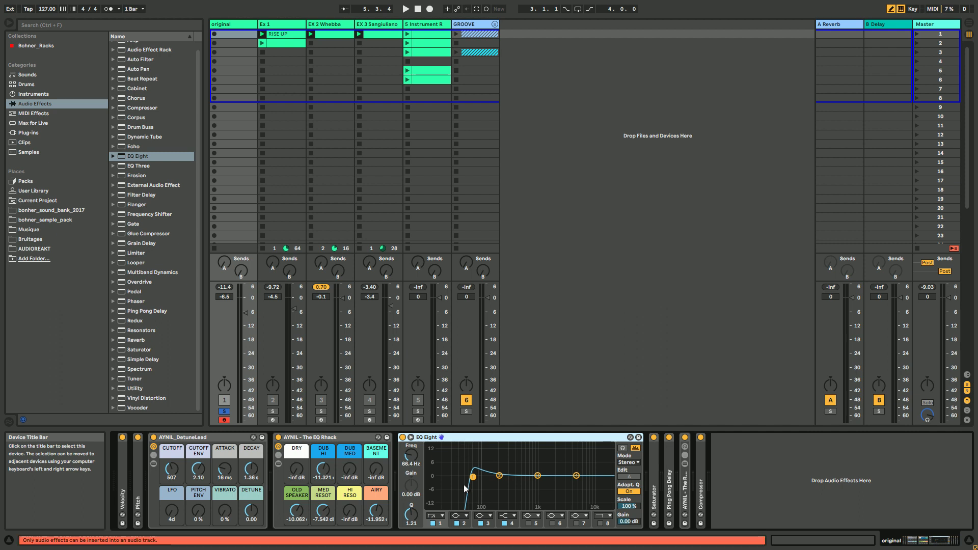
{"action": "double_click", "coordinate": [455, 438]}
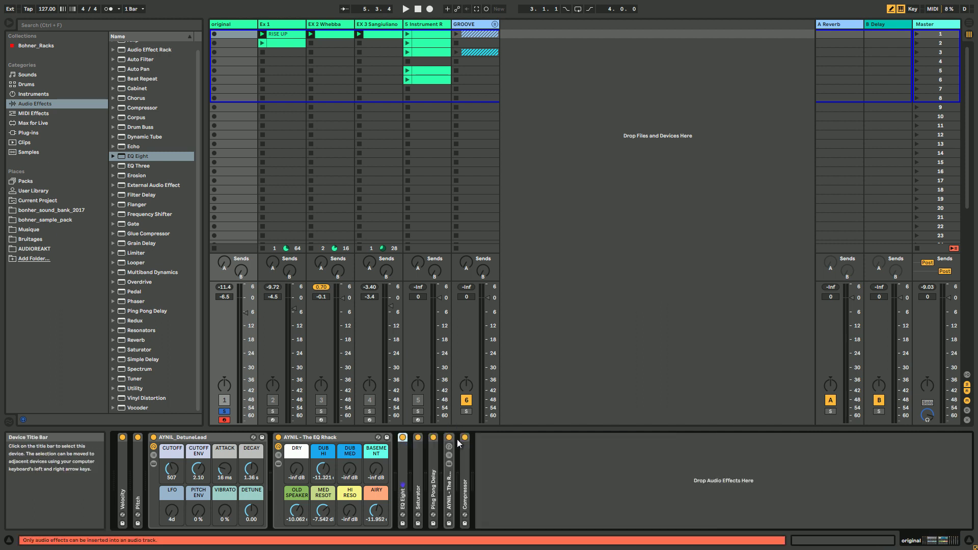
{"action": "double_click", "coordinate": [420, 485]}
{"action": "double_click", "coordinate": [606, 477]}
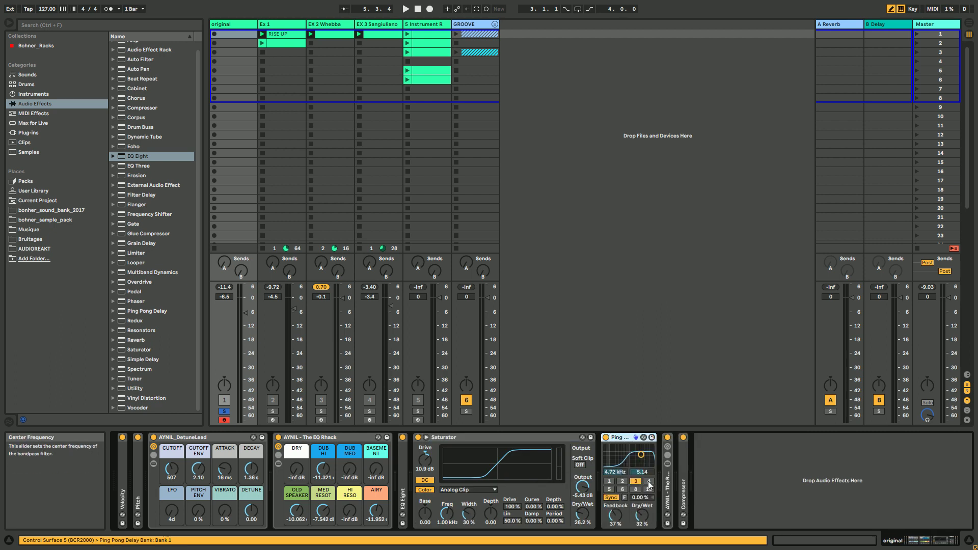
{"action": "double_click", "coordinate": [668, 491]}
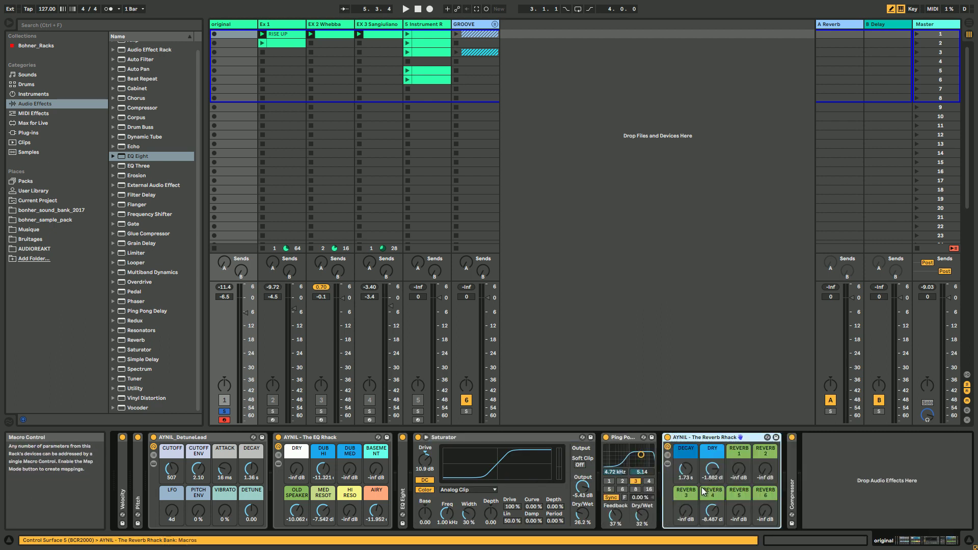
{"action": "left_click", "coordinate": [792, 492]}
{"action": "double_click", "coordinate": [792, 492]}
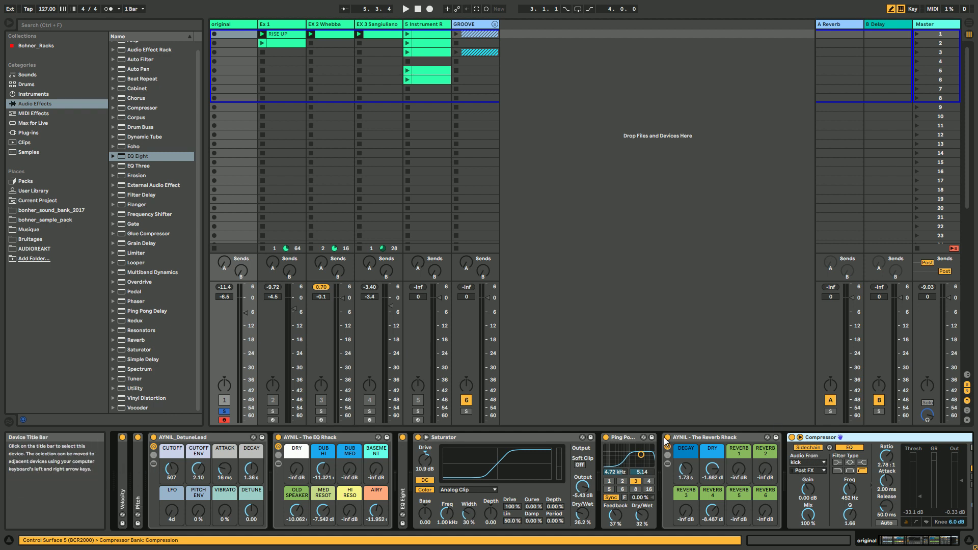
{"action": "double_click", "coordinate": [838, 437]}
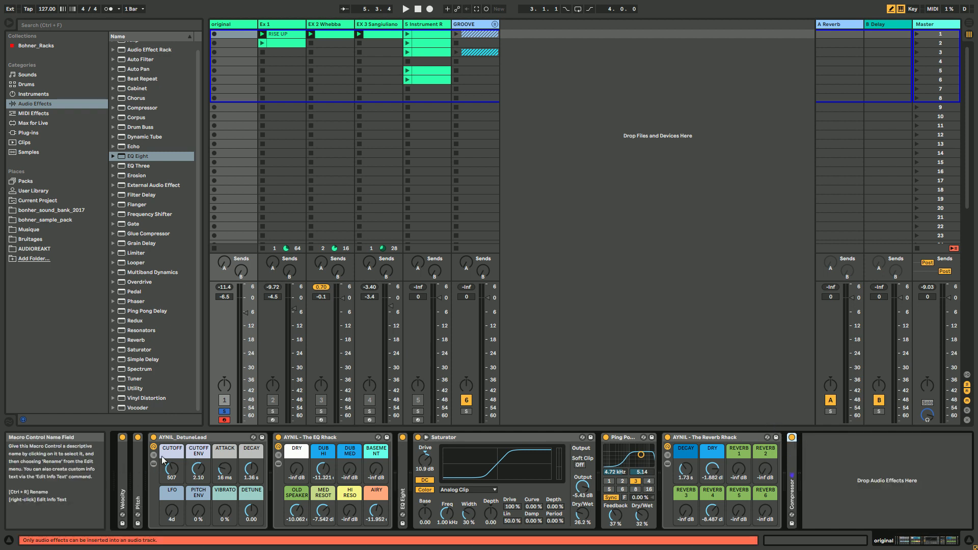
Step: Unfold the Pitch device ahead of the instrument to examine its settings, and fold it again
{"action": "double_click", "coordinate": [135, 482]}
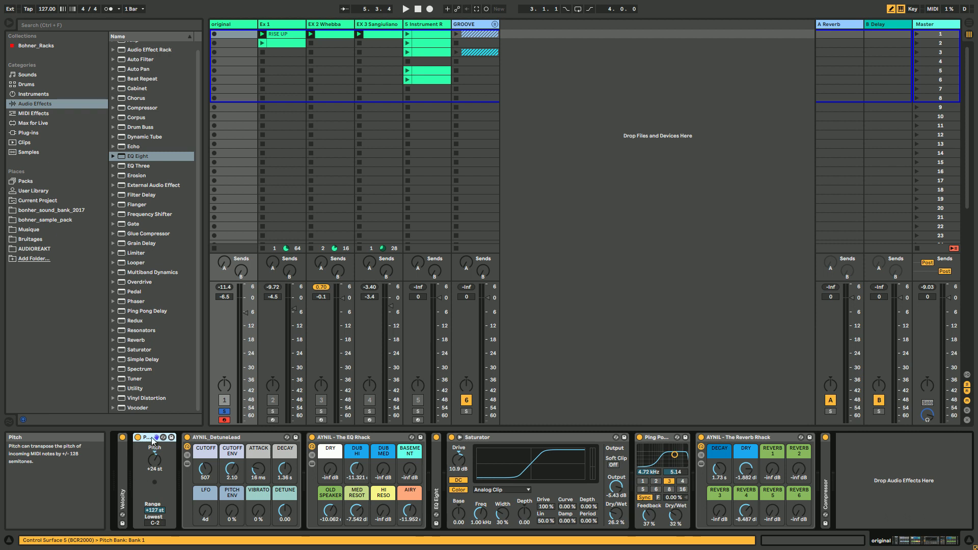
{"action": "left_click", "coordinate": [123, 468]}
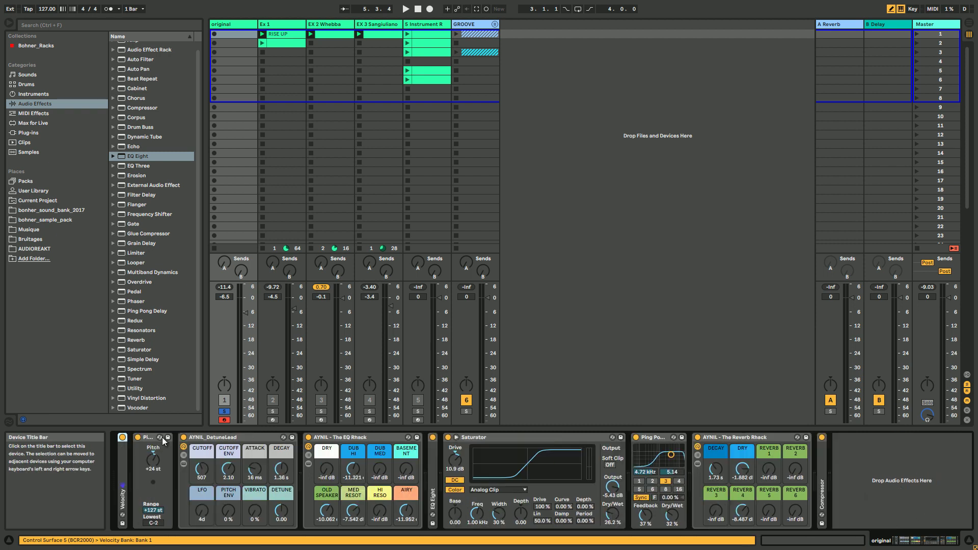
{"action": "double_click", "coordinate": [145, 441]}
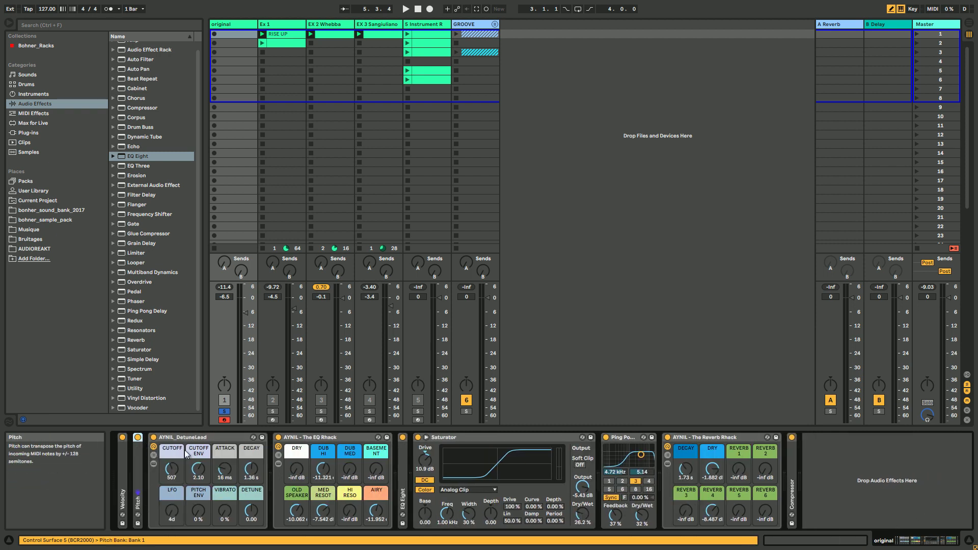
Step: Fold the EQ Rhack, Saturator, Ping Pong Delay and Reverb Rhack devices back to their compact view
{"action": "double_click", "coordinate": [326, 437]}
{"action": "double_click", "coordinate": [399, 442]}
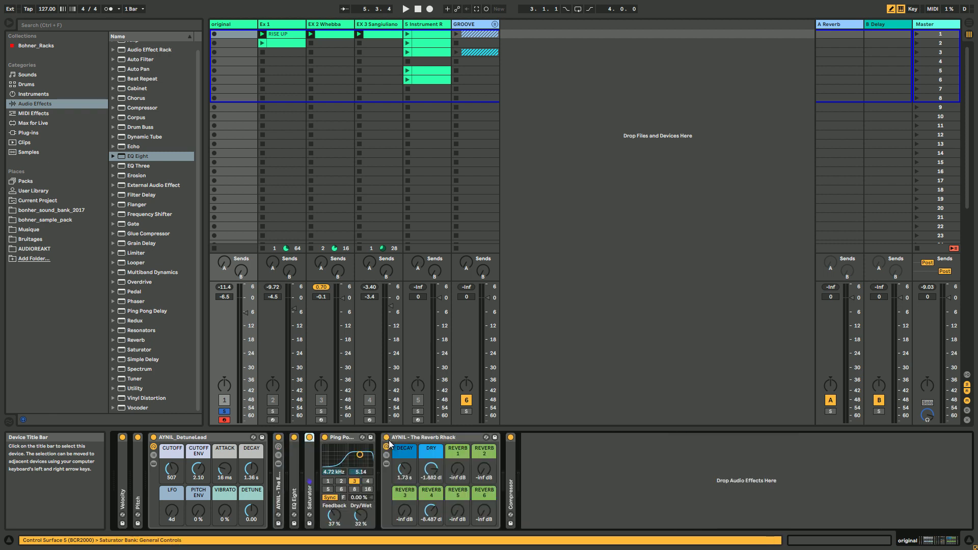
{"action": "double_click", "coordinate": [346, 437]}
{"action": "double_click", "coordinate": [367, 437]}
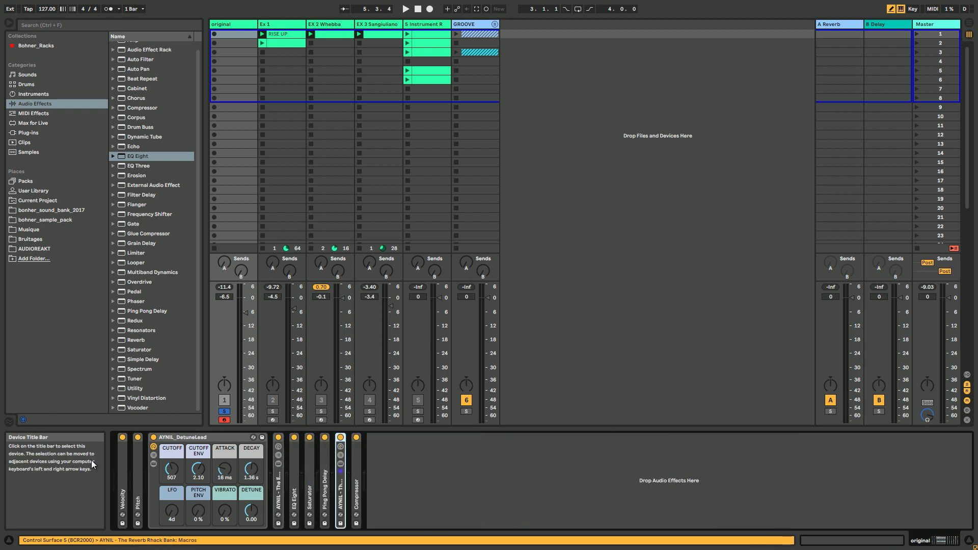
Step: Show the bsb_lead_02 synth inside the AYNIL_DetuneLead rack and examine its oscillator and Filter 1 settings
{"action": "left_click", "coordinate": [153, 463]}
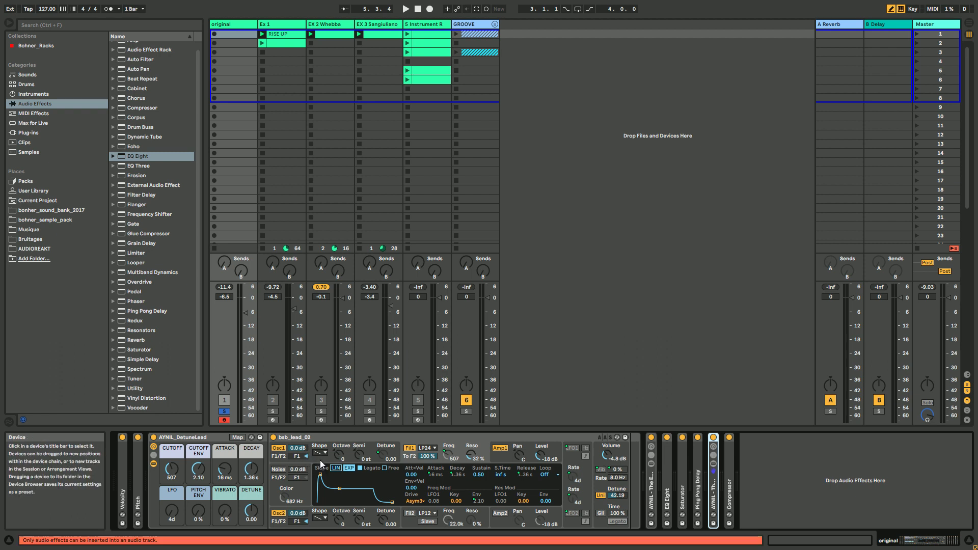
{"action": "left_click", "coordinate": [316, 525]}
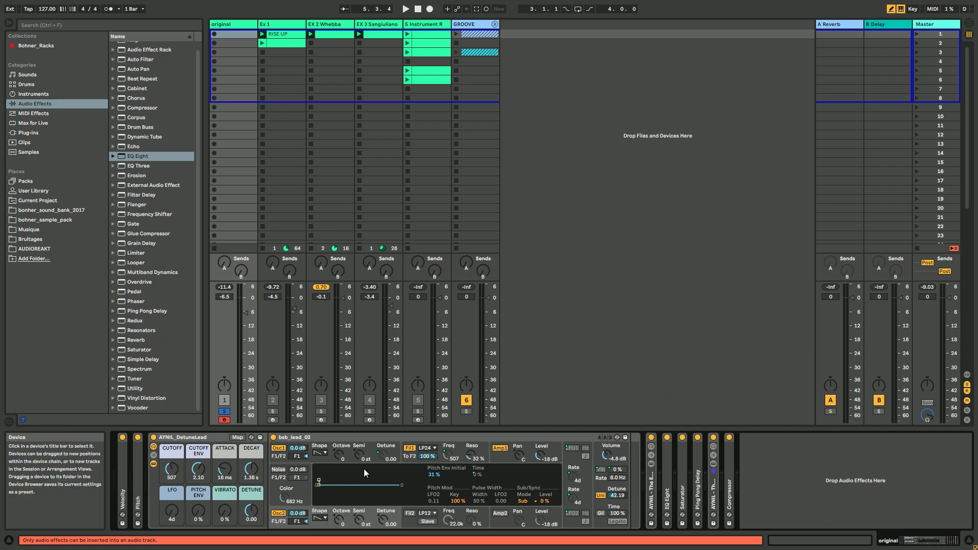
{"action": "left_click", "coordinate": [327, 461]}
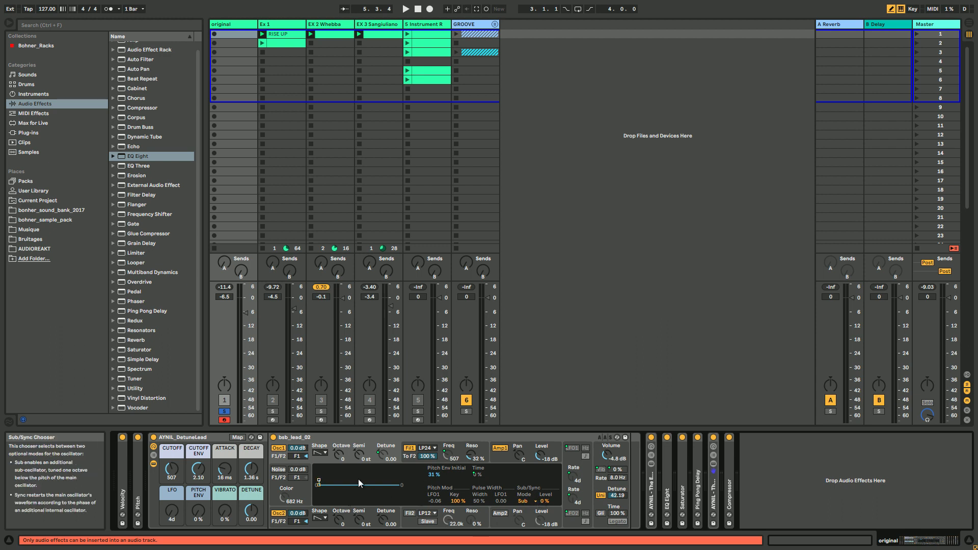
{"action": "left_click", "coordinate": [415, 463]}
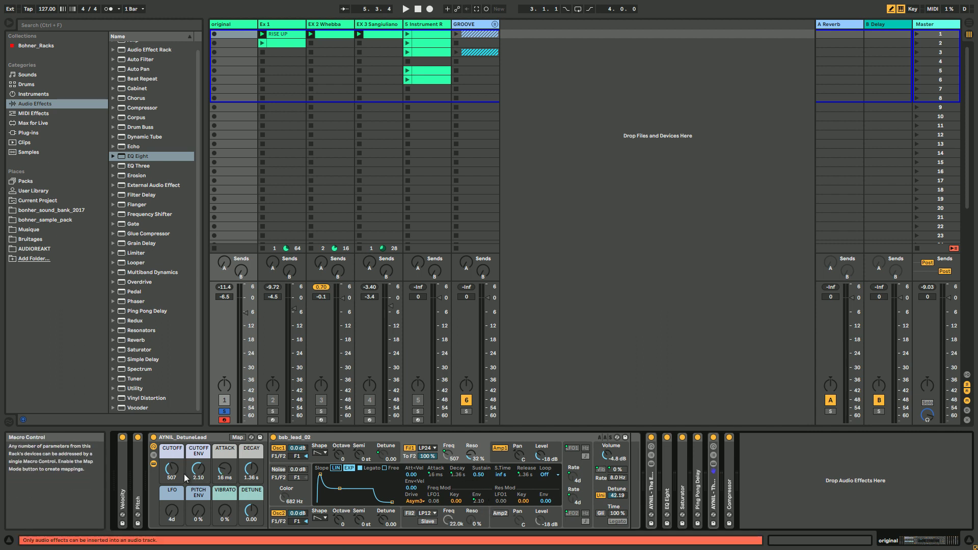
Step: Adjust the rack macros to CUTOFF 231, CUTOFF ENV 2.21 and ATTACK 13 ms
{"action": "left_click_drag", "start_coordinate": [227, 471], "coordinate": [213, 478]}
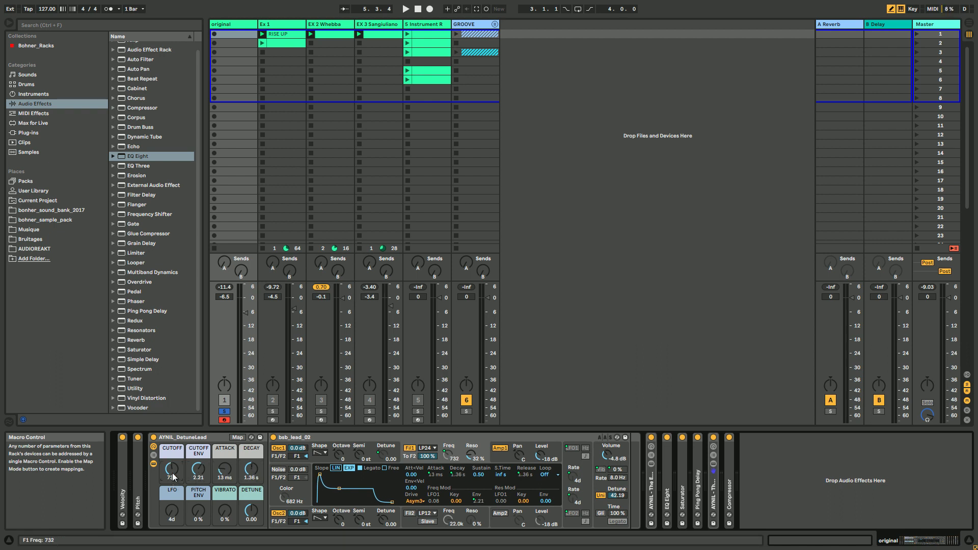
{"action": "left_click_drag", "start_coordinate": [173, 477], "coordinate": [174, 477]}
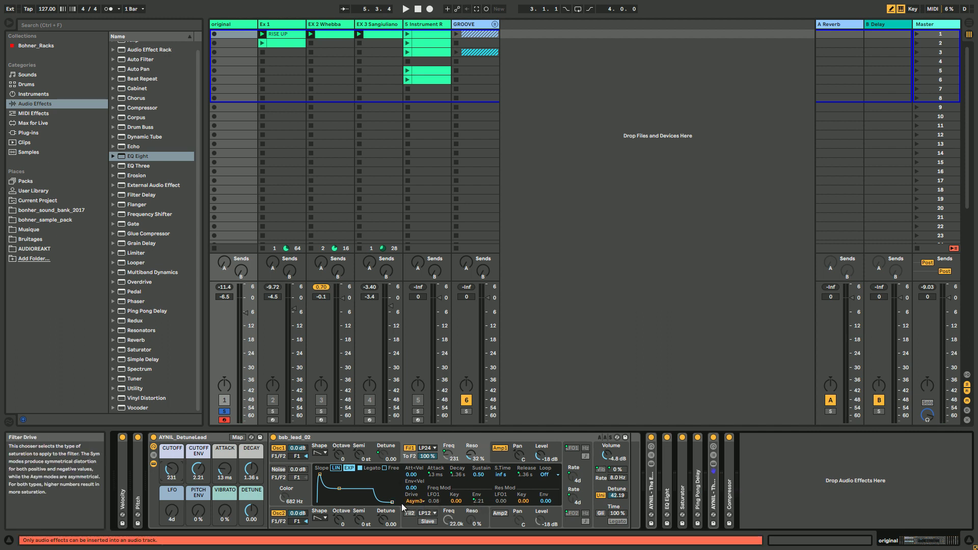
Step: Examine the synth's Filter 1 drive options, keeping Asym3, and its Amp 1, LFO and Oscillator 2 settings
{"action": "left_click", "coordinate": [414, 502]}
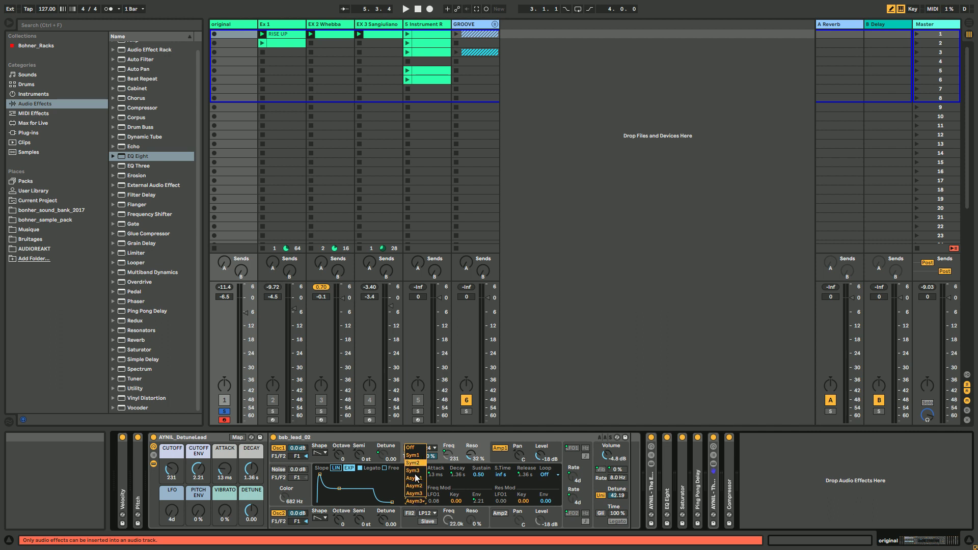
{"action": "left_click", "coordinate": [413, 502]}
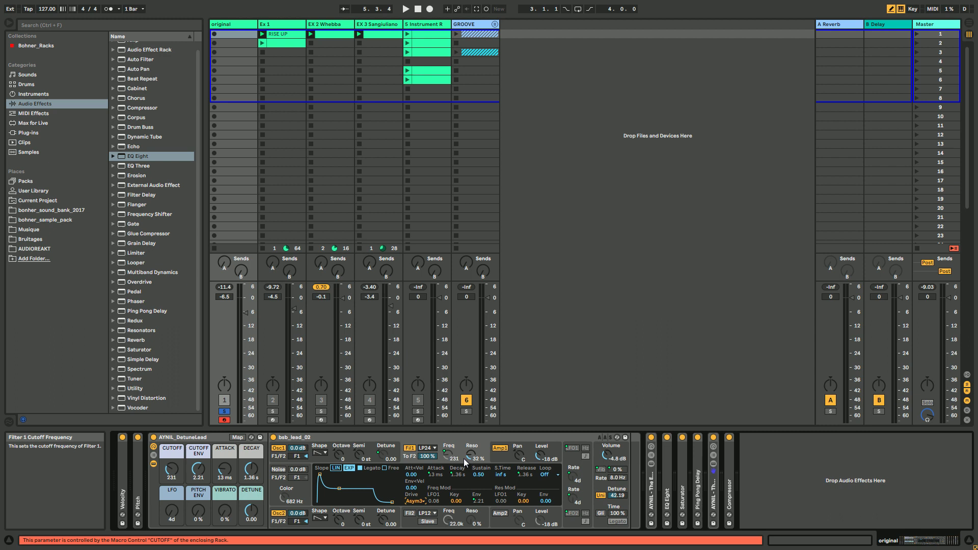
{"action": "left_click", "coordinate": [503, 457]}
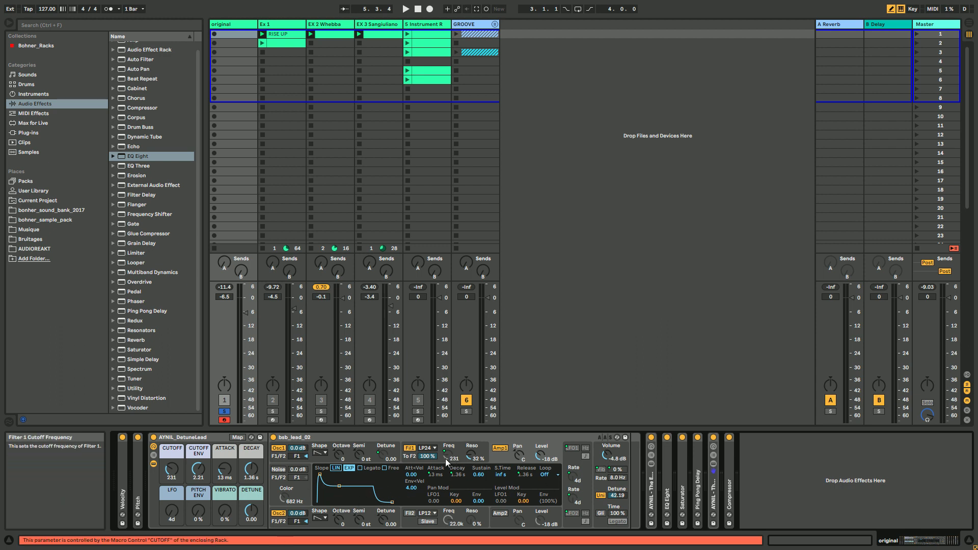
{"action": "left_click", "coordinate": [457, 476]}
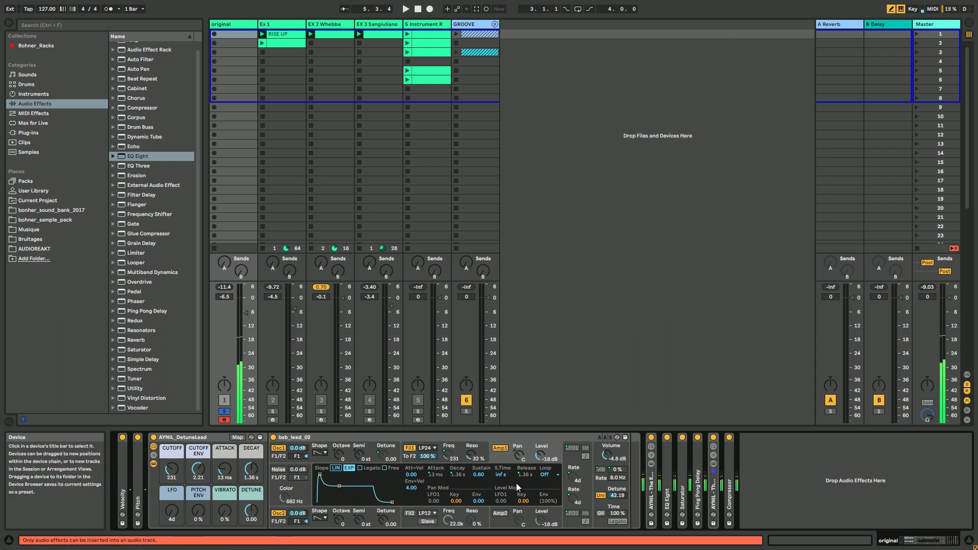
{"action": "left_click", "coordinate": [575, 460]}
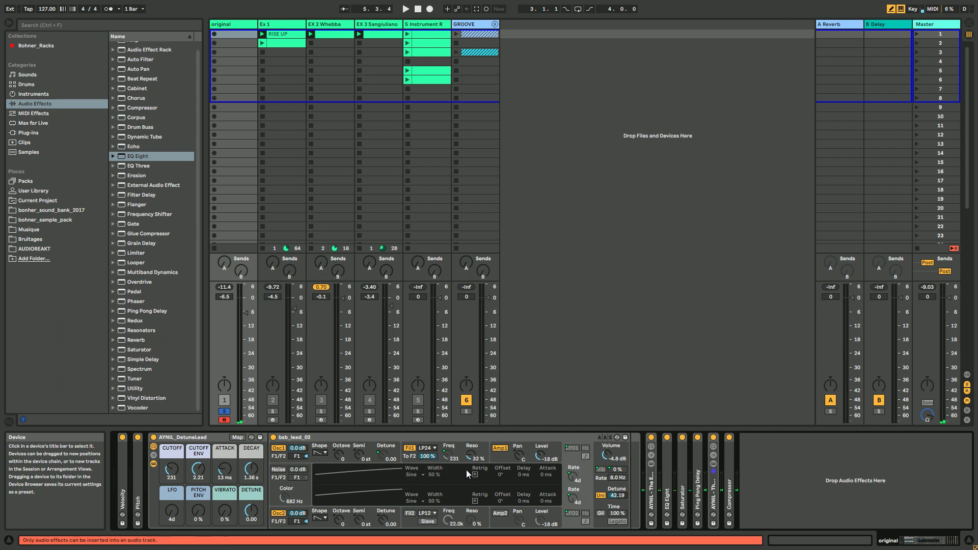
{"action": "left_click", "coordinate": [322, 526]}
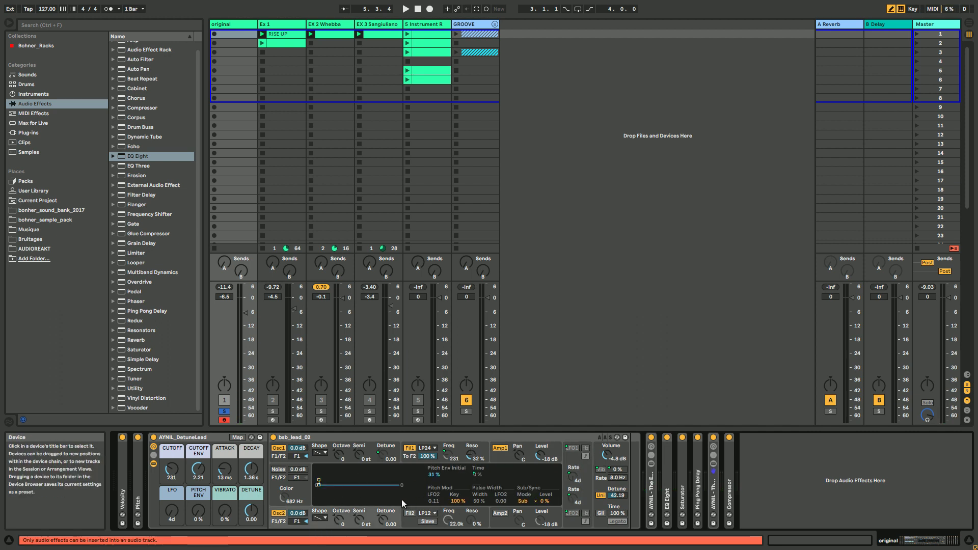
Step: Examine the synth's Oscillator 1, Filter 1 and LFO settings, trying the LFO macro at 2d and returning it to 4d
{"action": "left_click", "coordinate": [350, 456]}
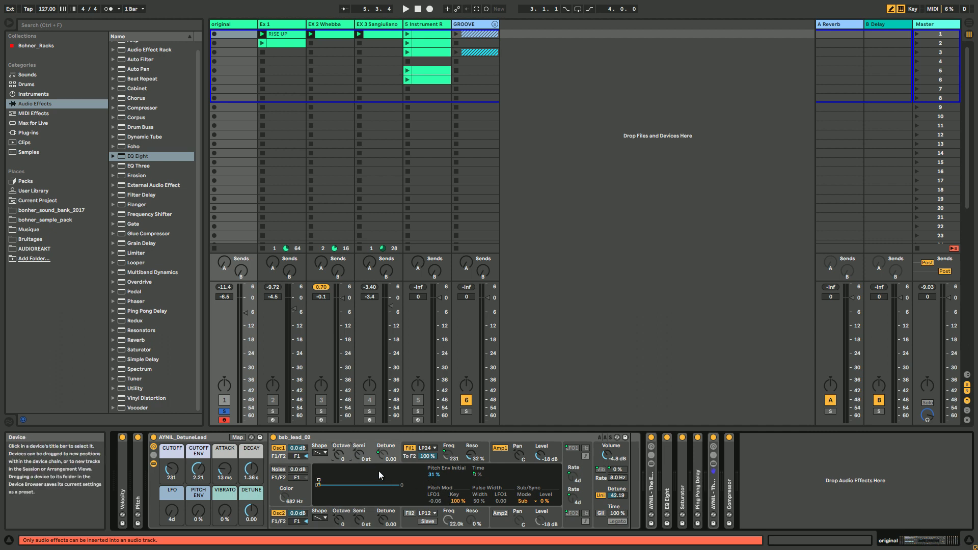
{"action": "left_click", "coordinate": [412, 460]}
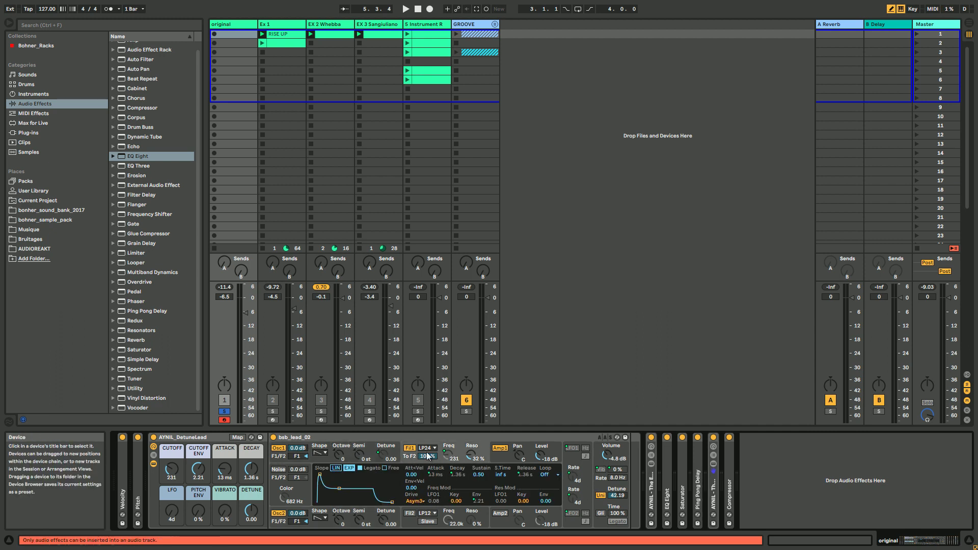
{"action": "left_click", "coordinate": [569, 461]}
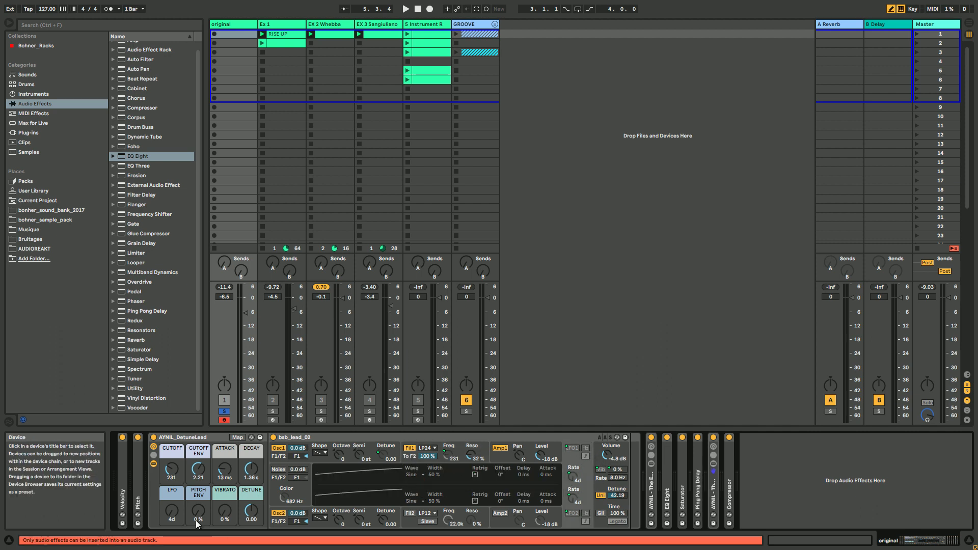
{"action": "scroll", "coordinate": [174, 512], "scroll_direction": "down", "scroll_amount": 3}
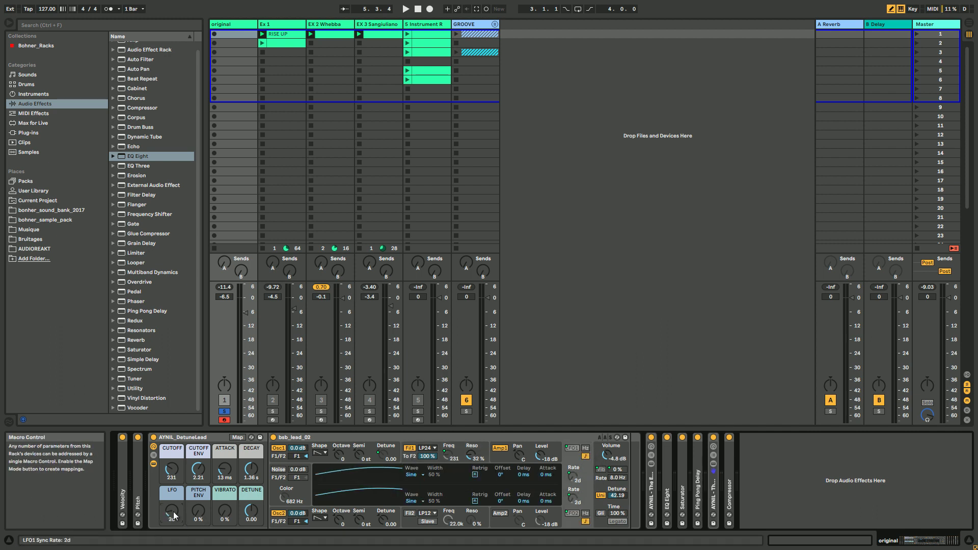
{"action": "scroll", "coordinate": [174, 511], "scroll_direction": "up", "scroll_amount": 3}
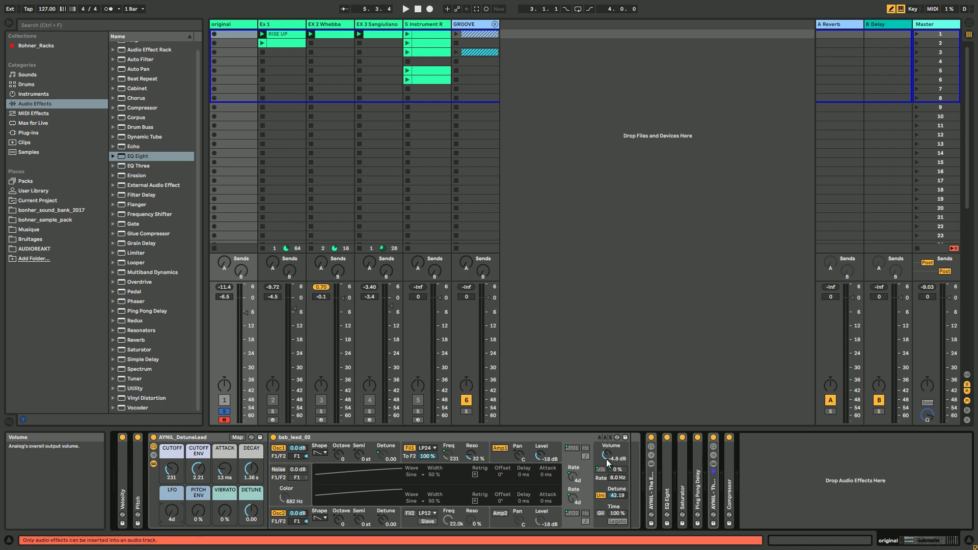
Step: Show the synth's global settings and compare 2 and 4 unison voices, keeping 4
{"action": "left_click", "coordinate": [589, 458]}
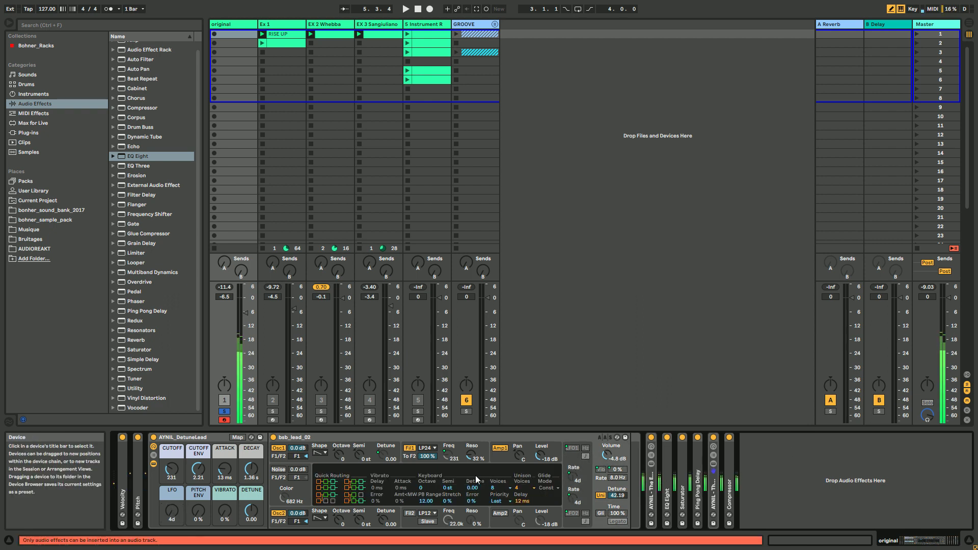
{"action": "left_click", "coordinate": [600, 496]}
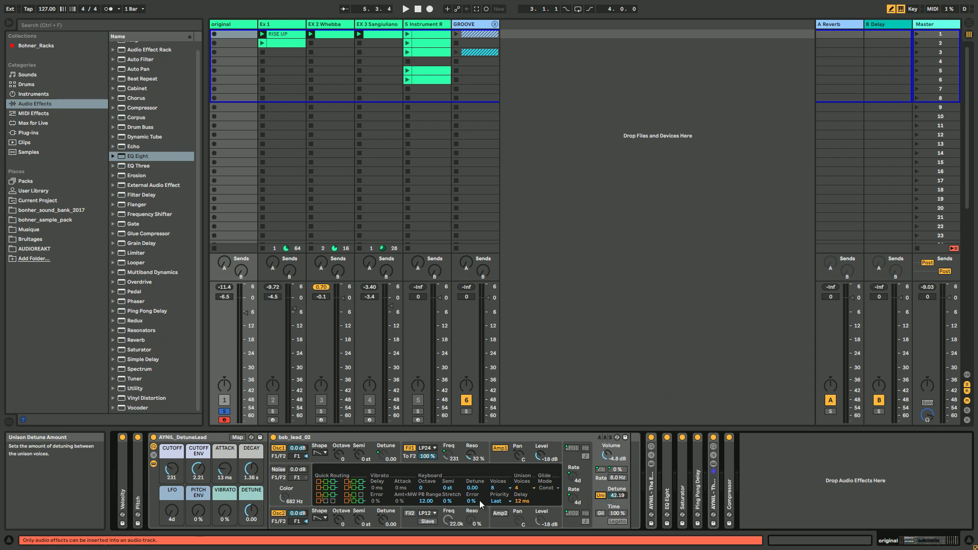
{"action": "left_click", "coordinate": [526, 488]}
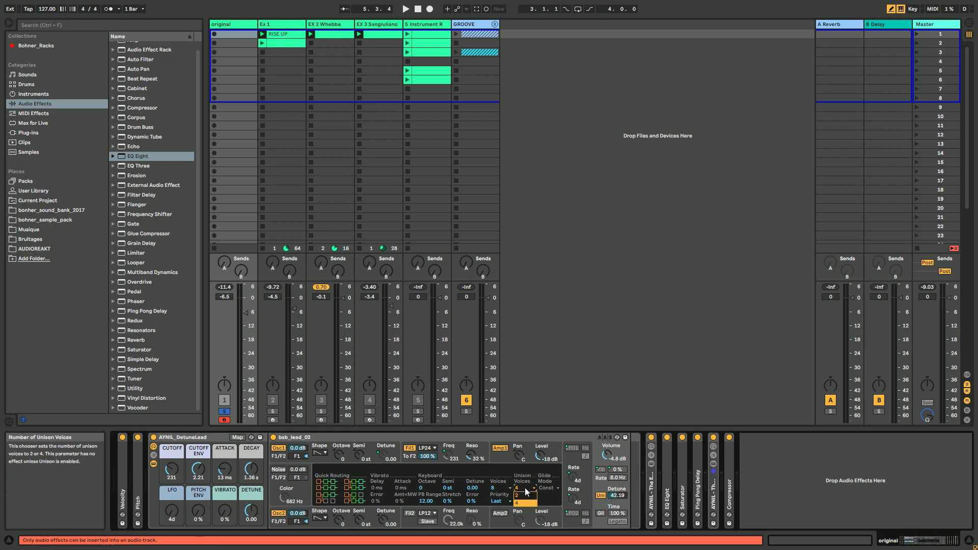
{"action": "left_click", "coordinate": [525, 495]}
{"action": "left_click", "coordinate": [524, 489]}
{"action": "left_click", "coordinate": [524, 502]}
{"action": "left_click", "coordinate": [518, 500]}
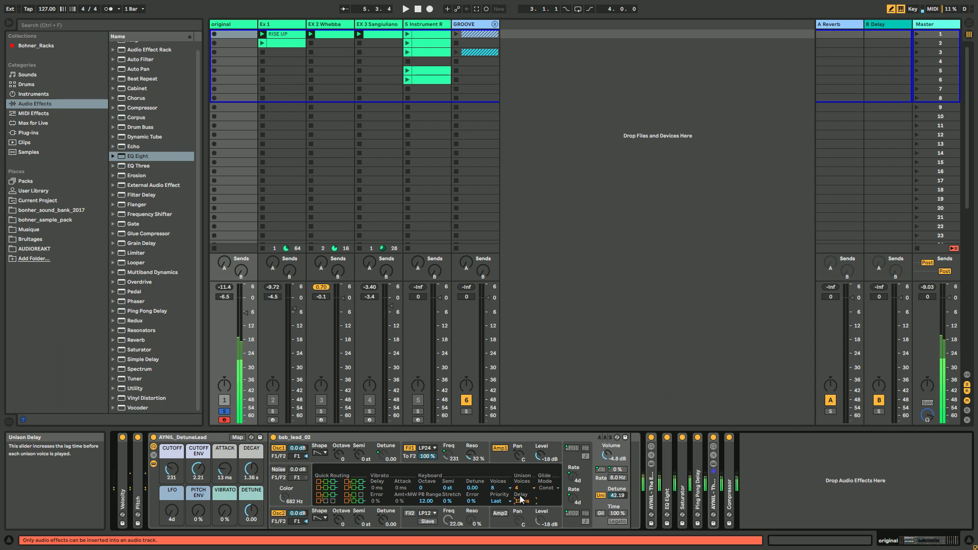
Step: Audition different unison delay amounts and return the delay to 12 ms
{"action": "left_click_drag", "start_coordinate": [518, 502], "coordinate": [519, 490]}
{"action": "scroll", "coordinate": [519, 502], "scroll_direction": "up", "scroll_amount": 5}
{"action": "scroll", "coordinate": [519, 502], "scroll_direction": "up", "scroll_amount": 2}
{"action": "scroll", "coordinate": [518, 502], "scroll_direction": "down", "scroll_amount": 2}
{"action": "scroll", "coordinate": [519, 502], "scroll_direction": "down", "scroll_amount": 1}
{"action": "scroll", "coordinate": [519, 503], "scroll_direction": "down", "scroll_amount": 2}
{"action": "scroll", "coordinate": [518, 503], "scroll_direction": "down", "scroll_amount": 1}
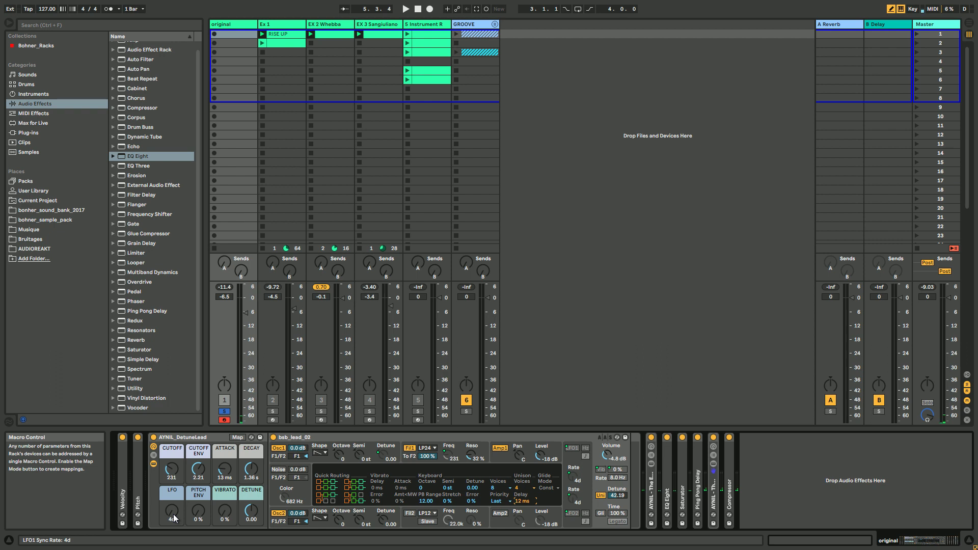
Step: Raise the CUTOFF macro to 534 and audition the LFO macro at rate 1, returning the LFO to 4d
{"action": "scroll", "coordinate": [174, 518], "scroll_direction": "down", "scroll_amount": 2}
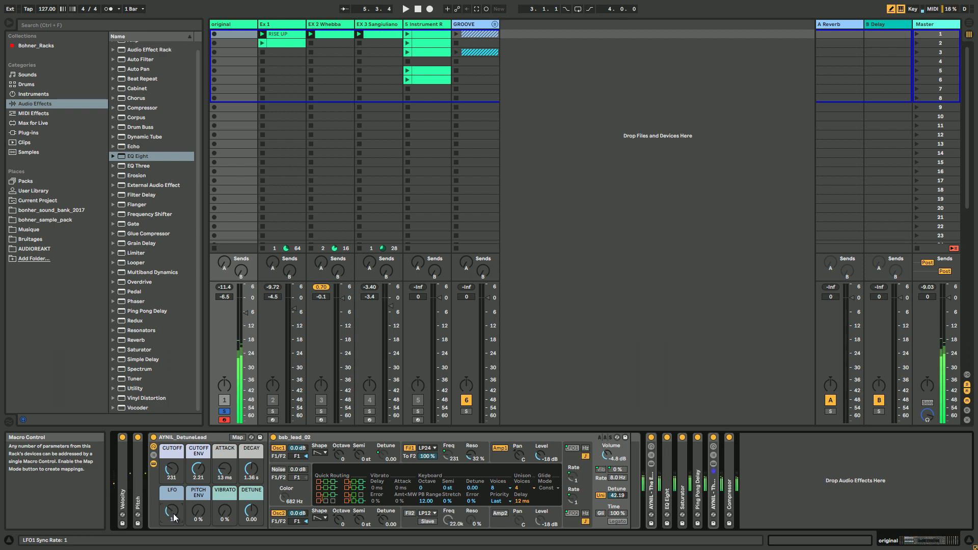
{"action": "left_click_drag", "start_coordinate": [174, 478], "coordinate": [174, 467]}
{"action": "scroll", "coordinate": [172, 512], "scroll_direction": "down", "scroll_amount": 5}
{"action": "scroll", "coordinate": [172, 513], "scroll_direction": "up", "scroll_amount": 5}
{"action": "scroll", "coordinate": [172, 512], "scroll_direction": "up", "scroll_amount": 2}
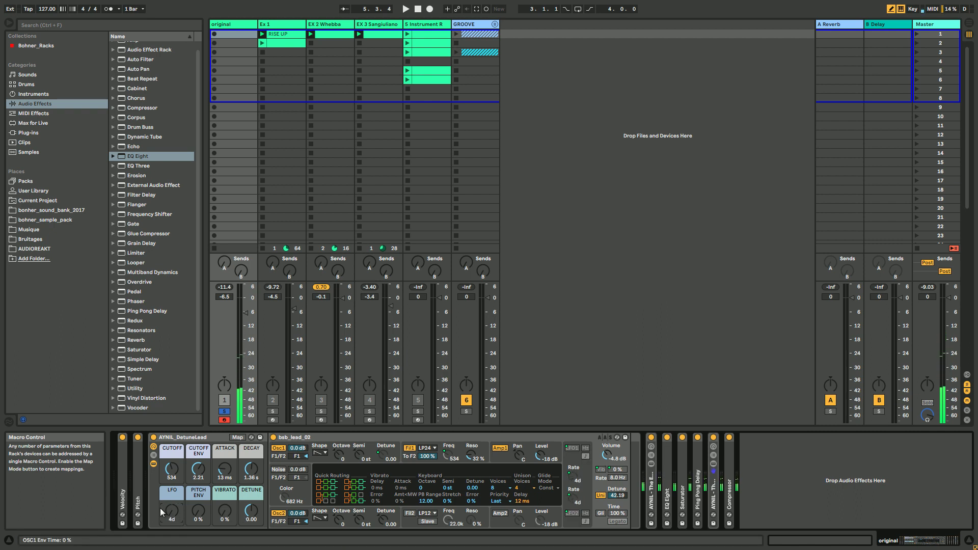
Step: Audition the LFO macro up to 1/32d while examining the LFO, oscillator pitch and Filter 1 modulation settings, and return it to 4d
{"action": "left_click", "coordinate": [569, 466]}
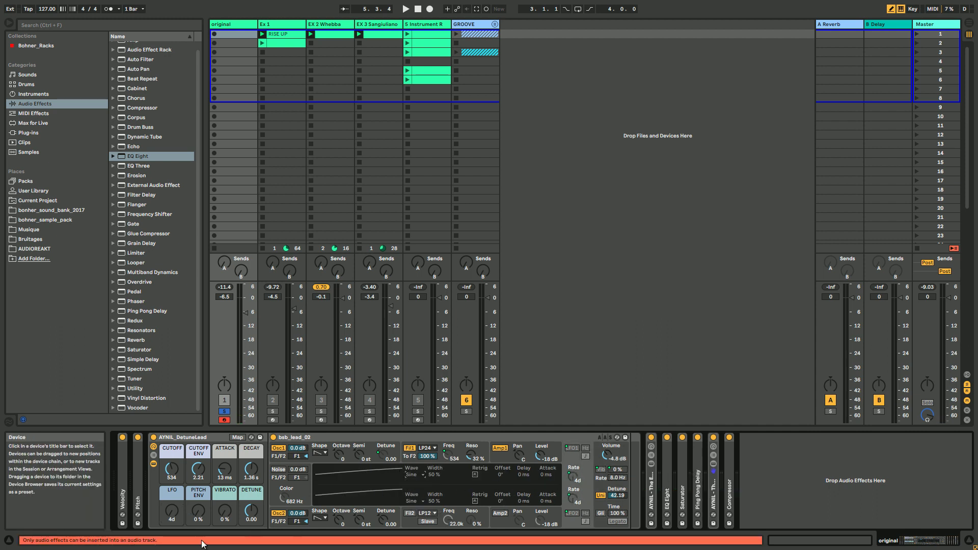
{"action": "left_click_drag", "start_coordinate": [174, 520], "coordinate": [174, 515]}
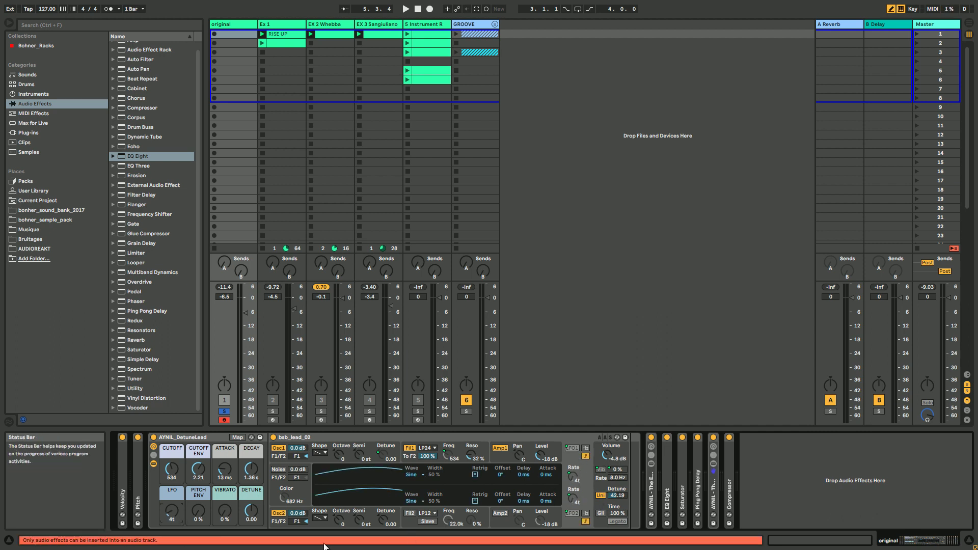
{"action": "left_click_drag", "start_coordinate": [176, 518], "coordinate": [177, 516]}
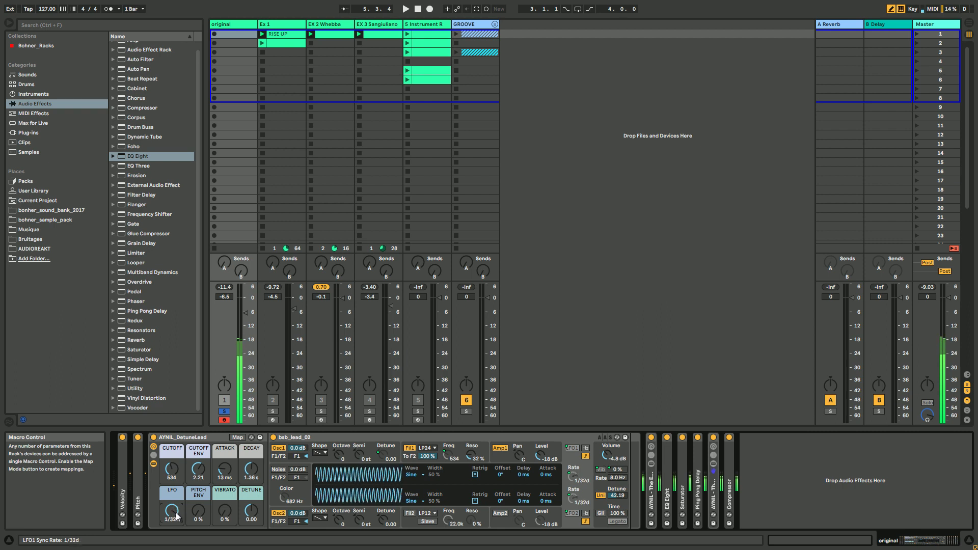
{"action": "left_click", "coordinate": [325, 459]}
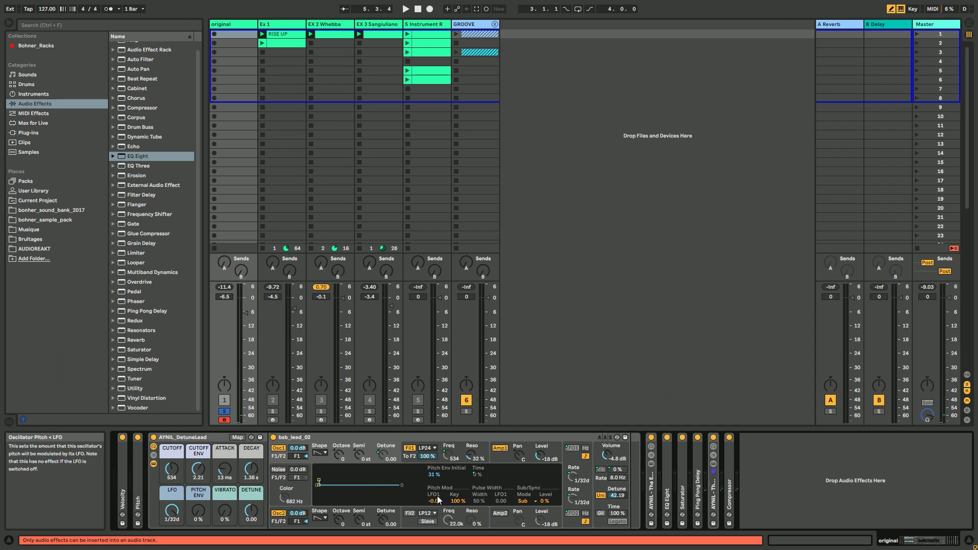
{"action": "left_click", "coordinate": [374, 527]}
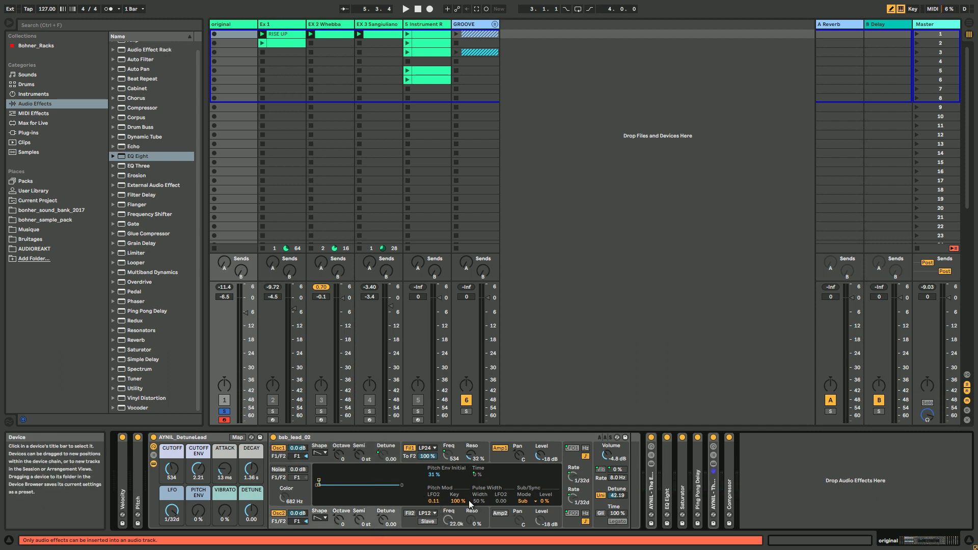
{"action": "left_click", "coordinate": [412, 458]}
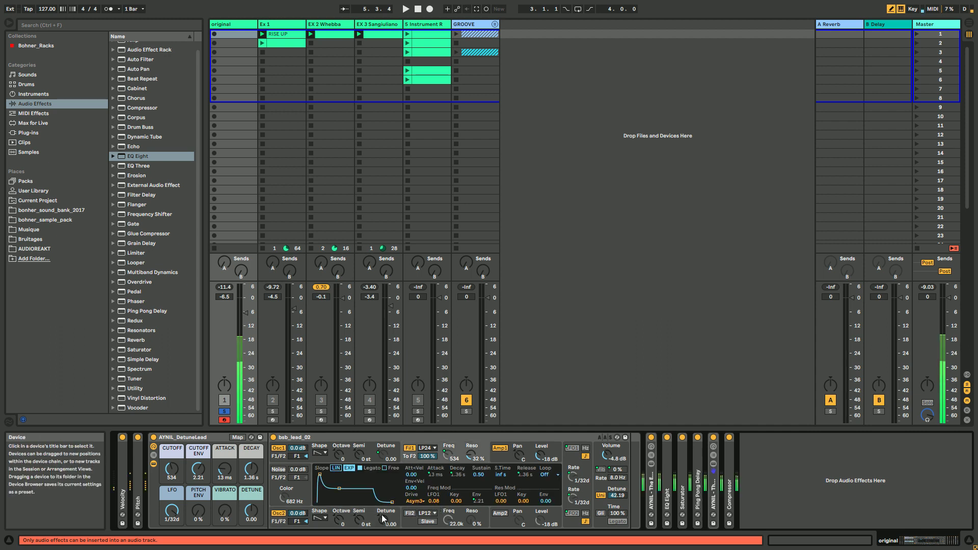
{"action": "left_click_drag", "start_coordinate": [170, 517], "coordinate": [170, 545]}
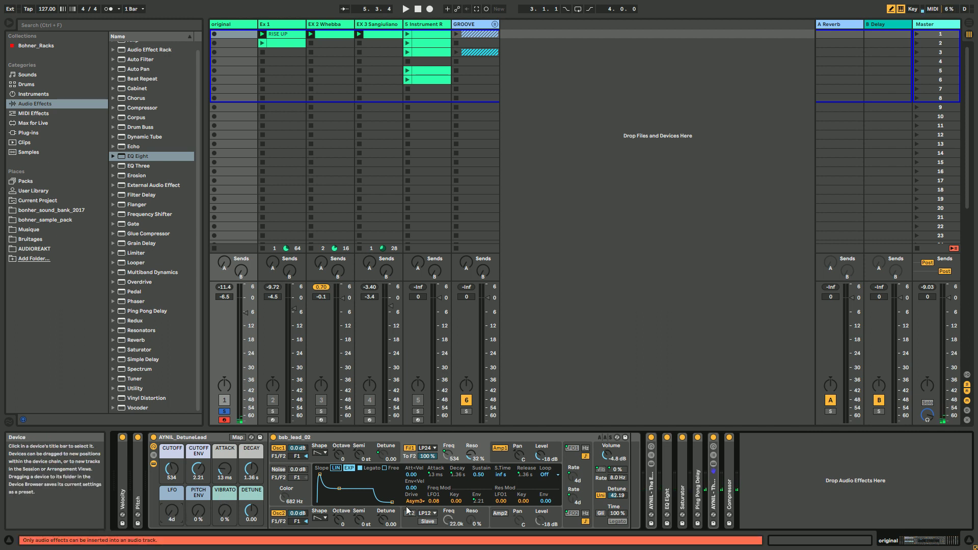
Step: Show the pitch envelopes of both oscillators and audition the PITCH ENV macro at about 62 %, returning it to 0 %
{"action": "left_click", "coordinate": [311, 488]}
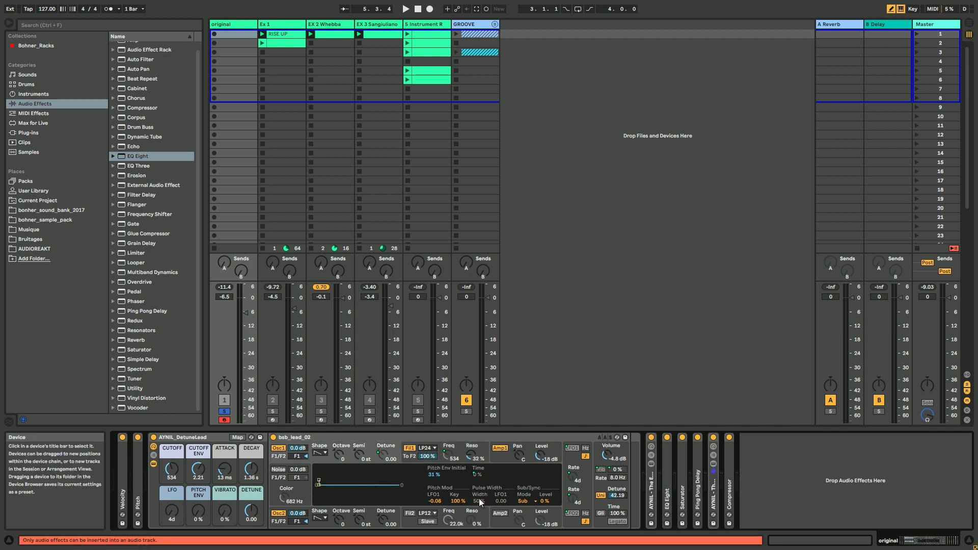
{"action": "left_click", "coordinate": [331, 524]}
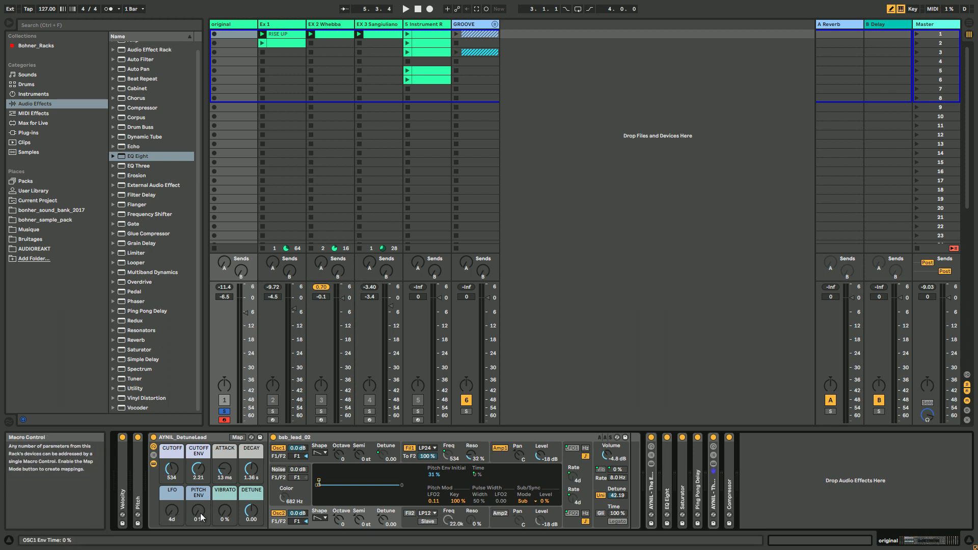
{"action": "mouse_move", "coordinate": [199, 517]}
{"action": "left_mouse_down"}
{"action": "mouse_move", "coordinate": [200, 505]}
{"action": "mouse_move", "coordinate": [200, 518]}
{"action": "left_mouse_up"}
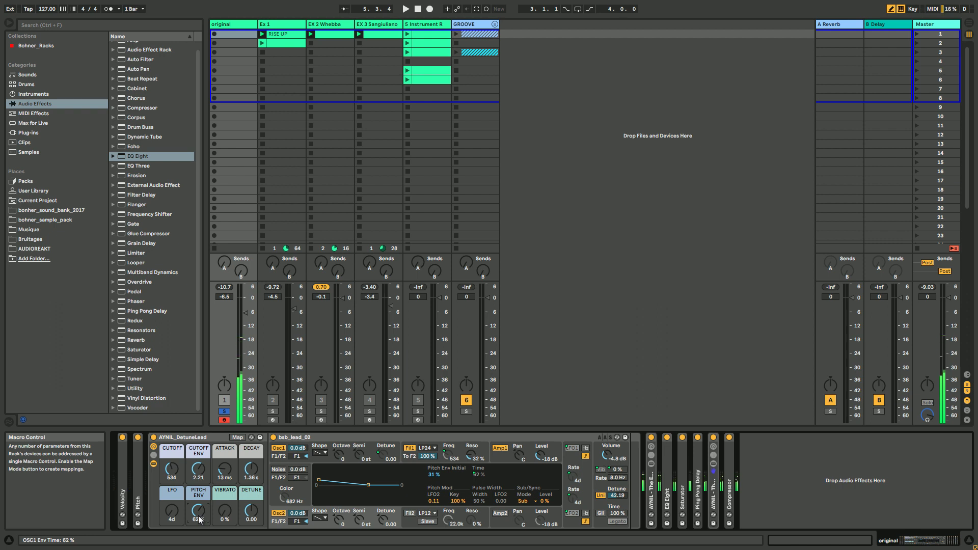
{"action": "left_click_drag", "start_coordinate": [199, 519], "coordinate": [200, 522]}
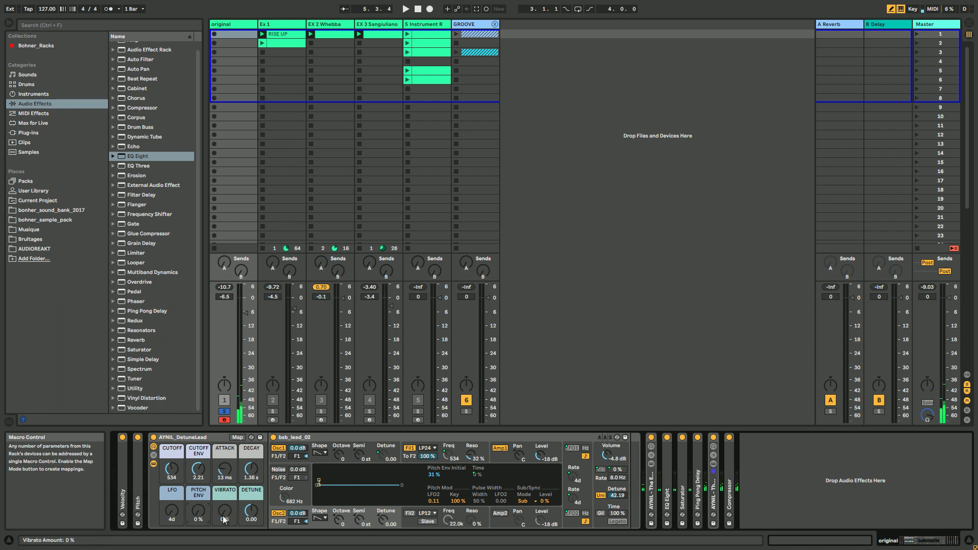
Step: Audition the VIBRATO macro at 84 % and the DETUNE macro at 0.31, returning each to zero
{"action": "mouse_move", "coordinate": [225, 519]}
{"action": "left_mouse_down"}
{"action": "mouse_move", "coordinate": [219, 510]}
{"action": "mouse_move", "coordinate": [228, 518]}
{"action": "left_mouse_up"}
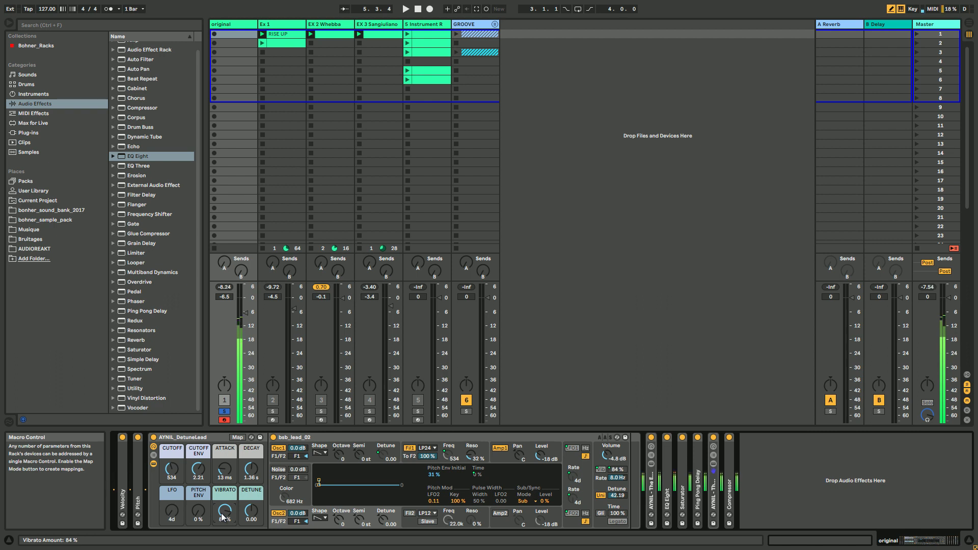
{"action": "left_click_drag", "start_coordinate": [222, 517], "coordinate": [223, 549]}
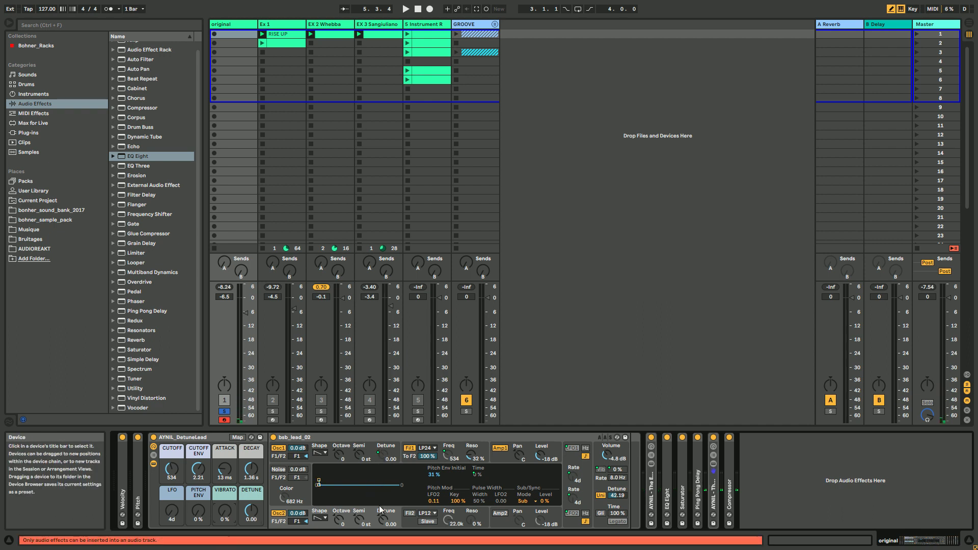
{"action": "left_click", "coordinate": [374, 453]}
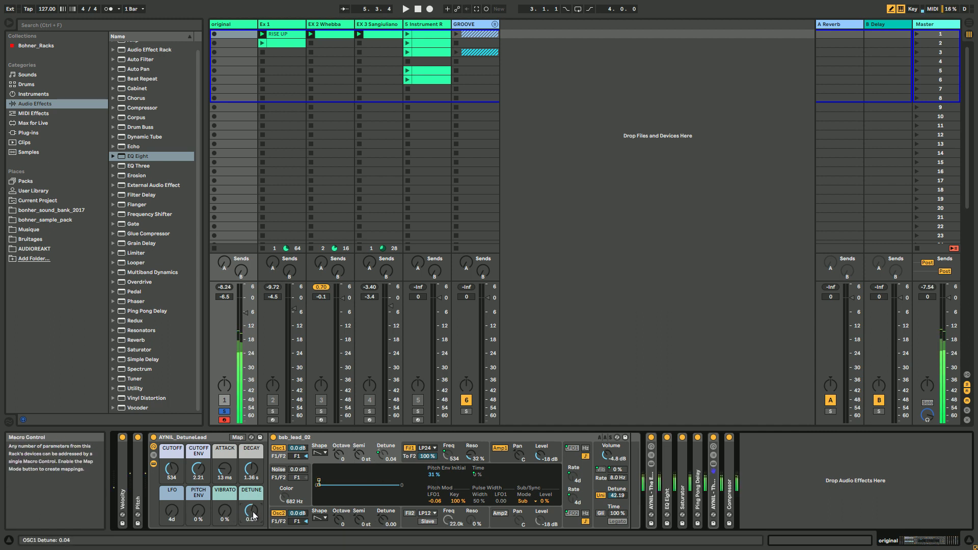
{"action": "left_click_drag", "start_coordinate": [253, 516], "coordinate": [253, 491]}
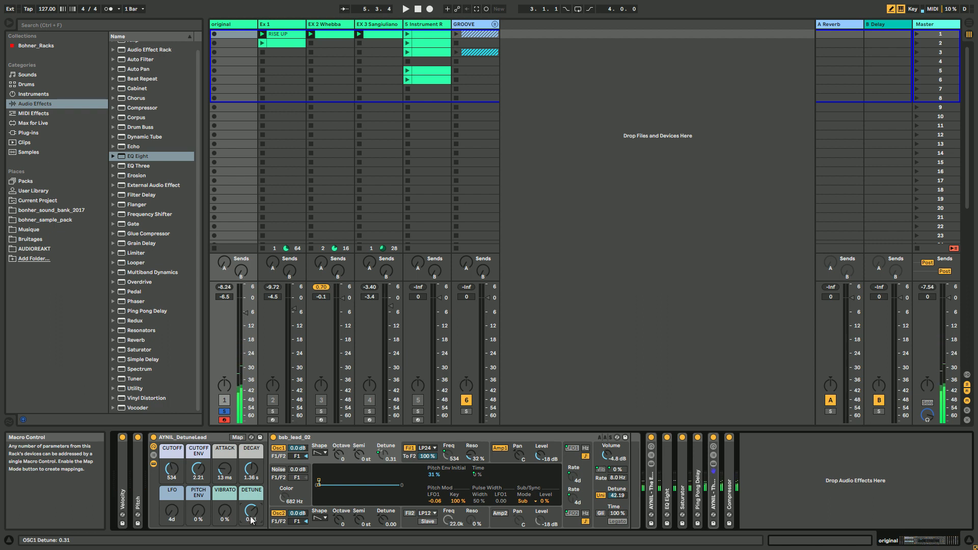
{"action": "double_click", "coordinate": [250, 520]}
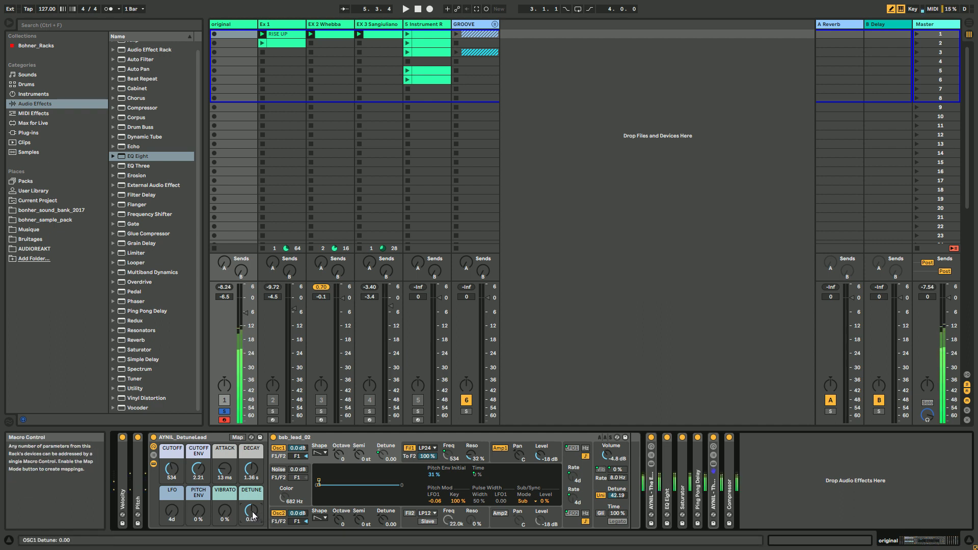
Step: Set the CUTOFF macro to 244 and audition the DETUNE macro, leaving it at 0.00
{"action": "left_click_drag", "start_coordinate": [175, 475], "coordinate": [179, 478]}
{"action": "left_click_drag", "start_coordinate": [253, 521], "coordinate": [252, 521]}
{"action": "key", "text": "ctrl+d"}
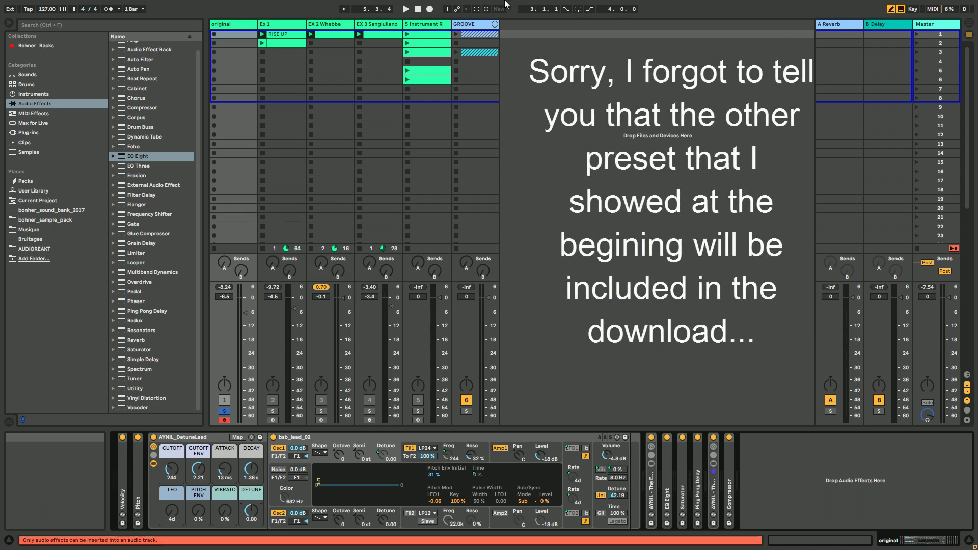
Step: Hide the devices inside the AYNIL_DetuneLead rack and select the rack
{"action": "left_click", "coordinate": [153, 465]}
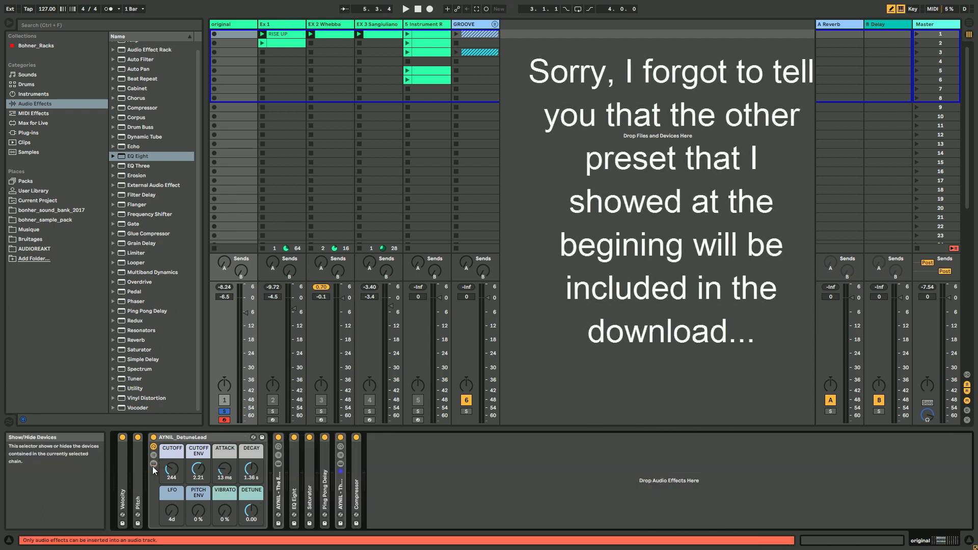
{"action": "left_click", "coordinate": [184, 438]}
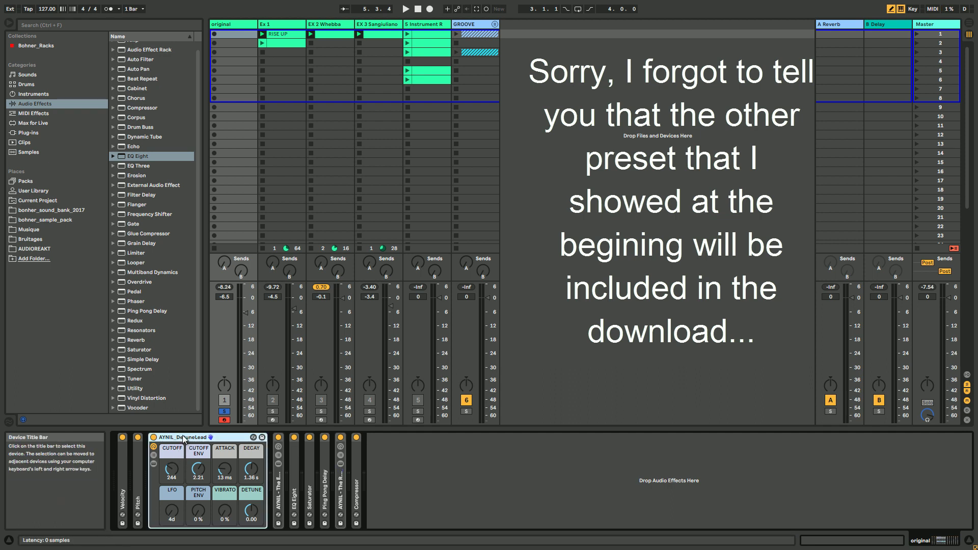